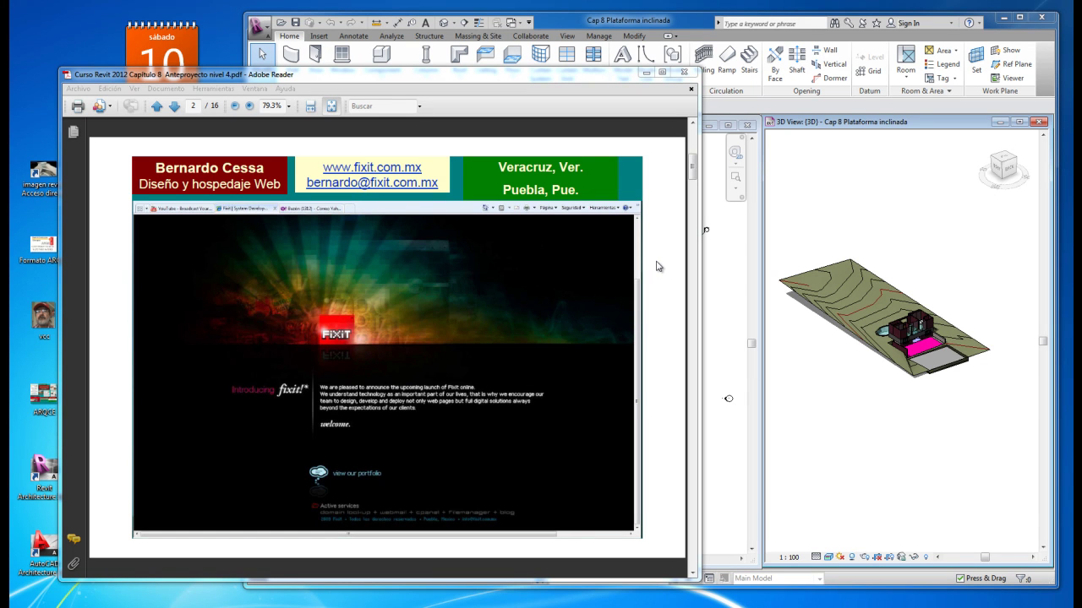
Scroll the Chapter 8 PDF back to page 1, then forward to page 3.
{"action": "scroll", "coordinate": [658, 266], "scroll_direction": "up", "scroll_amount": 1}
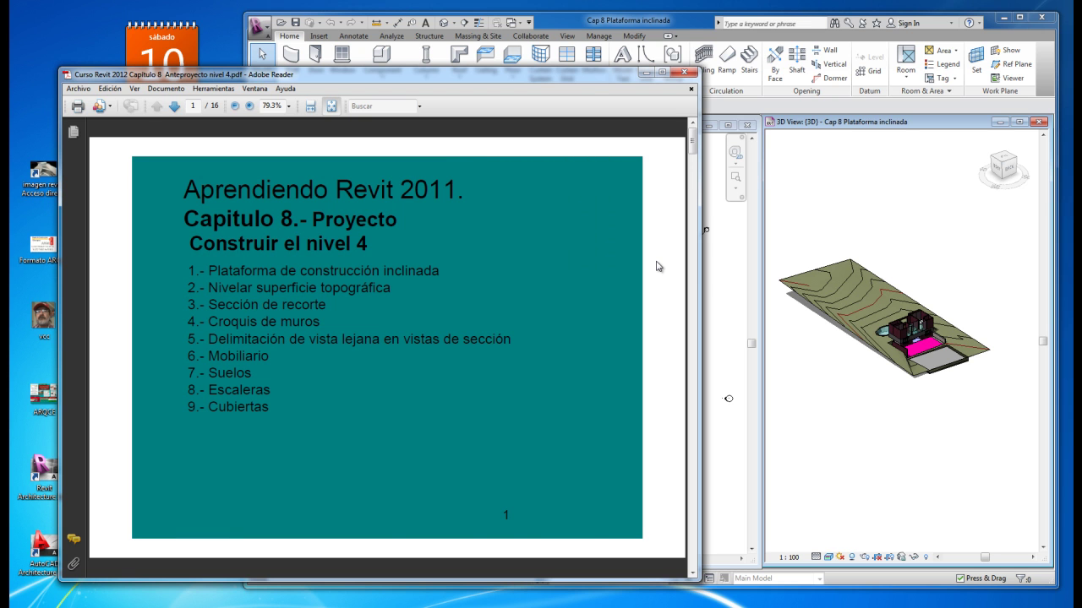
{"action": "scroll", "coordinate": [657, 267], "scroll_direction": "down", "scroll_amount": 1}
{"action": "scroll", "coordinate": [658, 266], "scroll_direction": "down", "scroll_amount": 1}
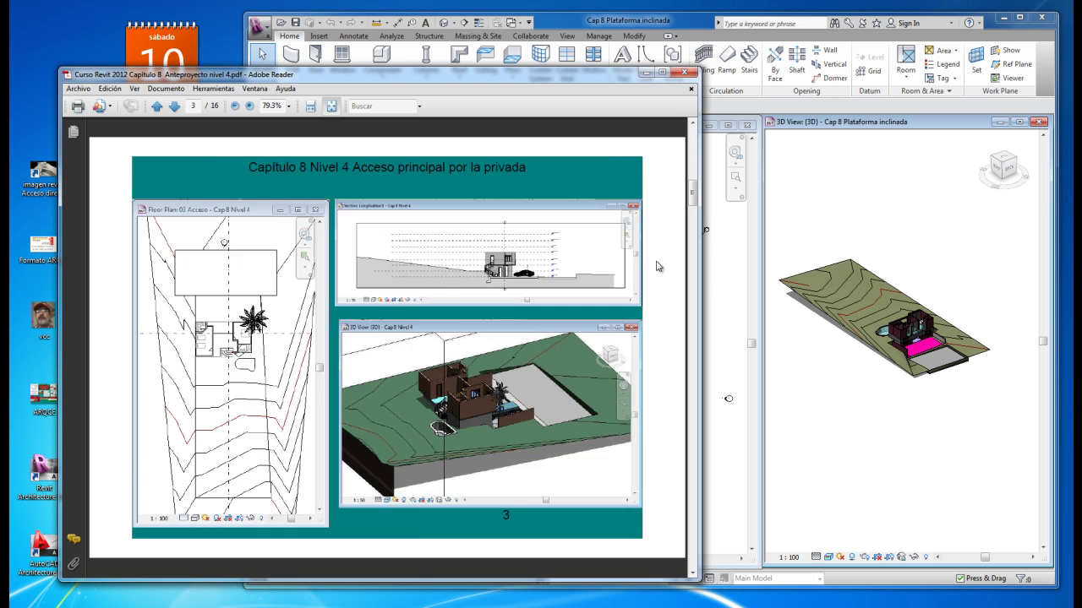
Close the 02 Jardín plan view and open the 03 Acceso floor plan in Revit.
{"action": "left_click", "coordinate": [725, 244]}
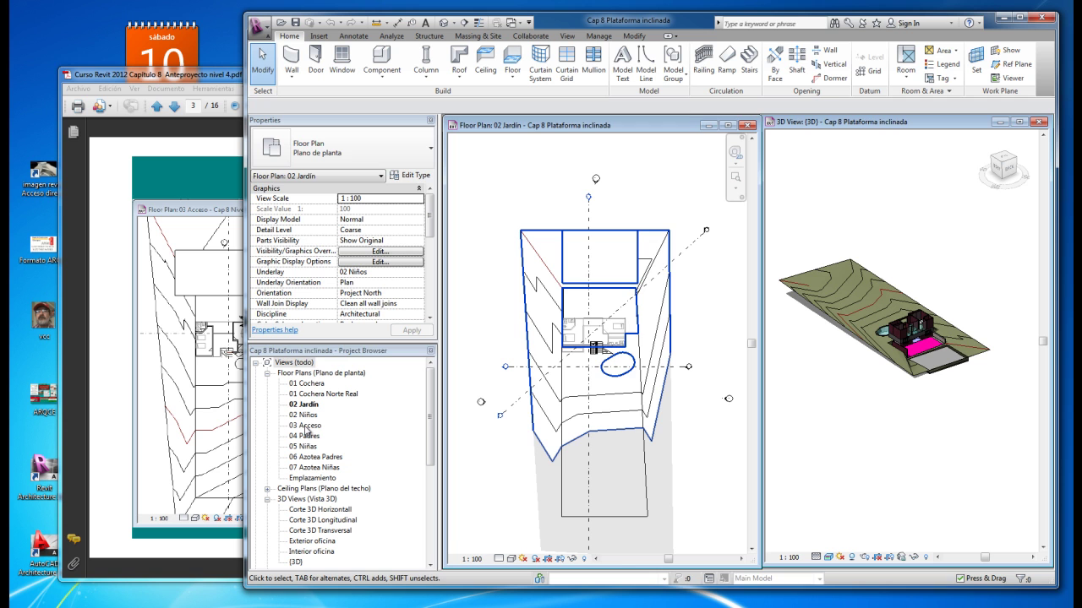
{"action": "left_click", "coordinate": [306, 425]}
{"action": "left_click", "coordinate": [660, 186]}
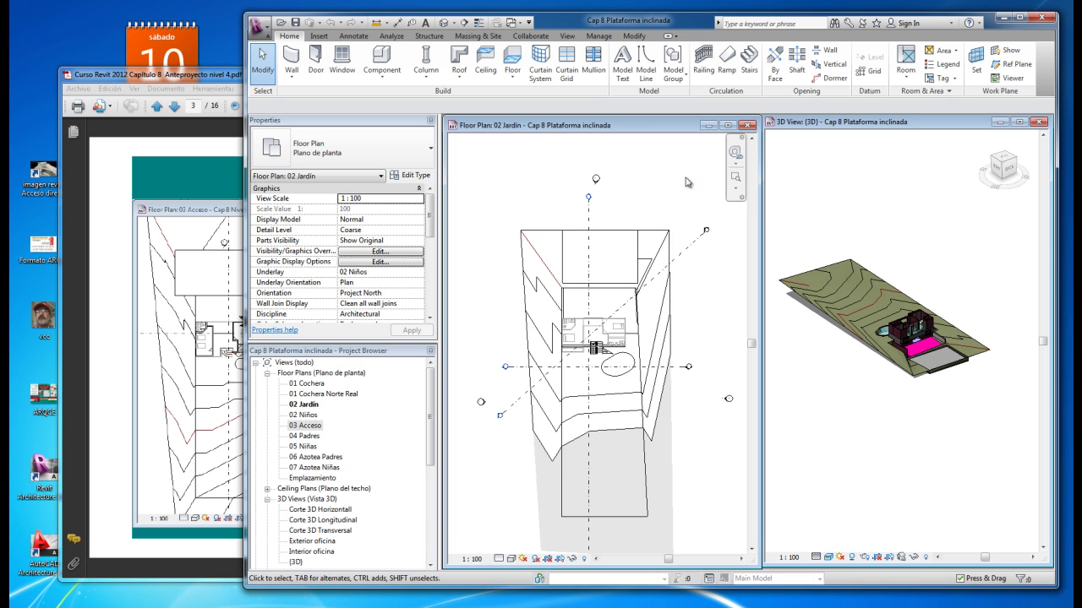
{"action": "left_click", "coordinate": [748, 125]}
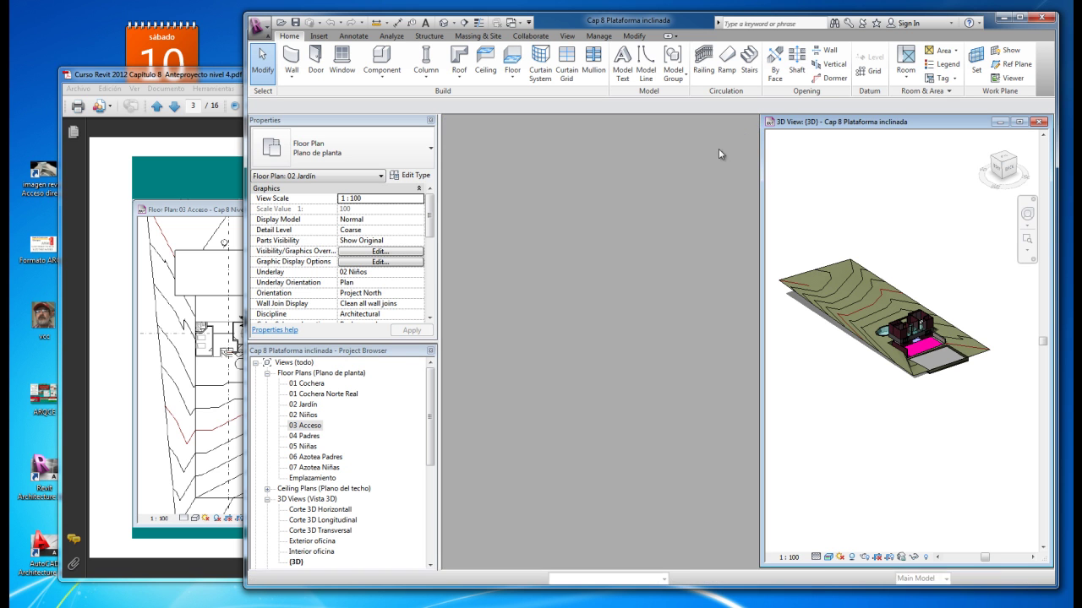
{"action": "left_click", "coordinate": [311, 428]}
{"action": "double_click", "coordinate": [311, 428]}
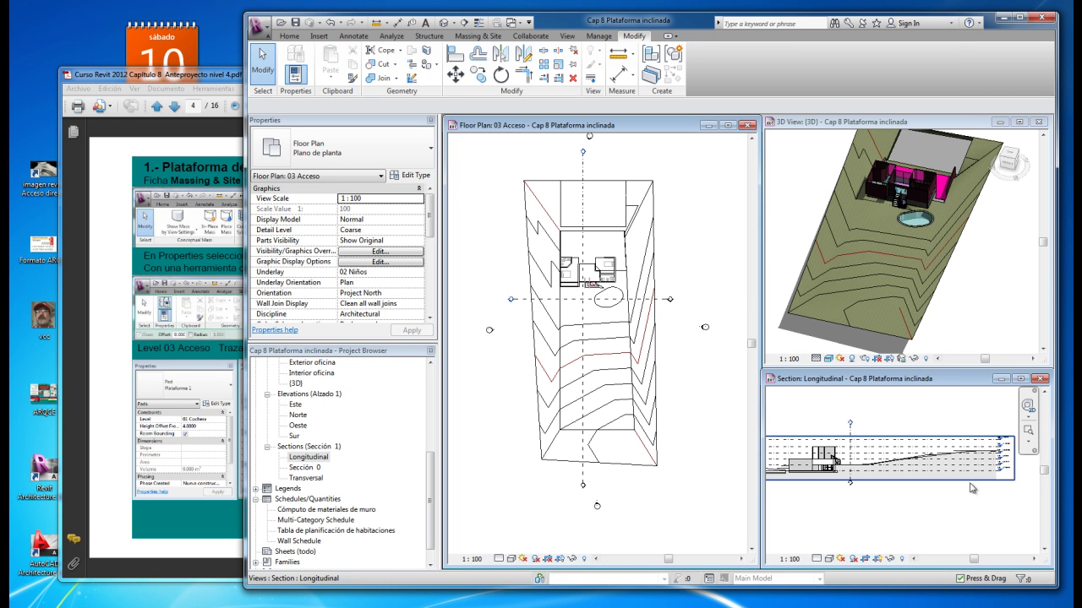
Zoom the Longitudinal section to the level tags and adjust the 03 Acceso plan view.
{"action": "left_click", "coordinate": [876, 504]}
{"action": "scroll", "coordinate": [994, 467], "scroll_direction": "up", "scroll_amount": 3}
{"action": "scroll", "coordinate": [994, 467], "scroll_direction": "up", "scroll_amount": 2}
{"action": "scroll", "coordinate": [972, 456], "scroll_direction": "up", "scroll_amount": 2}
{"action": "scroll", "coordinate": [913, 436], "scroll_direction": "up", "scroll_amount": 2}
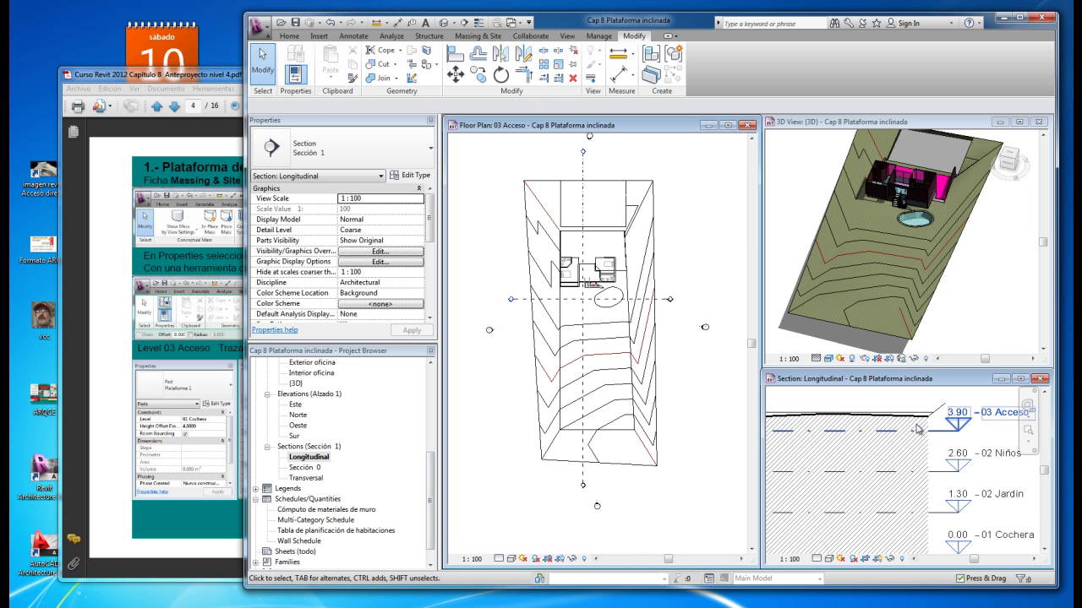
{"action": "left_click", "coordinate": [689, 398]}
{"action": "scroll", "coordinate": [701, 329], "scroll_direction": "down", "scroll_amount": 1}
{"action": "scroll", "coordinate": [692, 402], "scroll_direction": "down", "scroll_amount": 1}
{"action": "scroll", "coordinate": [683, 434], "scroll_direction": "up", "scroll_amount": 3}
{"action": "scroll", "coordinate": [683, 435], "scroll_direction": "up", "scroll_amount": 1}
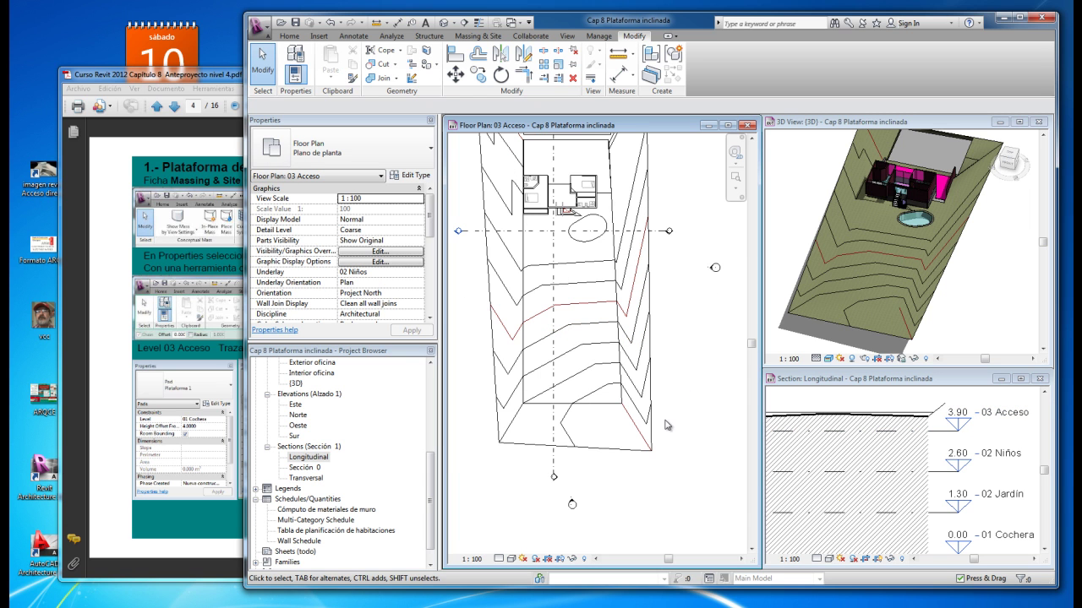
Drag the toposurface's two lower corner points downward, enlarging it to 1536.196 m².
{"action": "left_click", "coordinate": [617, 454]}
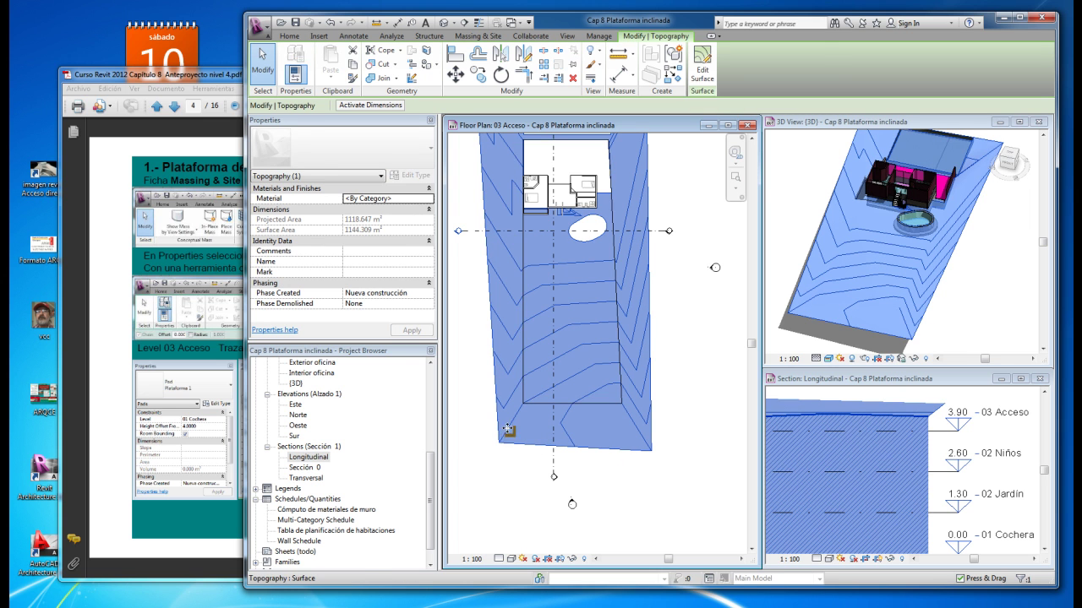
{"action": "left_click", "coordinate": [702, 68]}
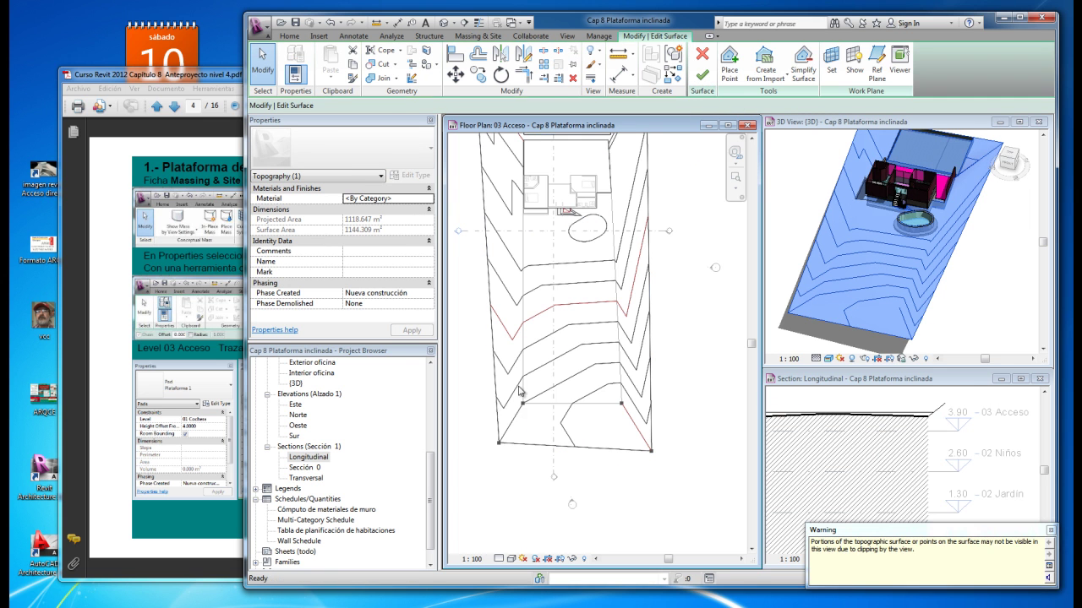
{"action": "left_click_drag", "start_coordinate": [499, 448], "coordinate": [473, 498]}
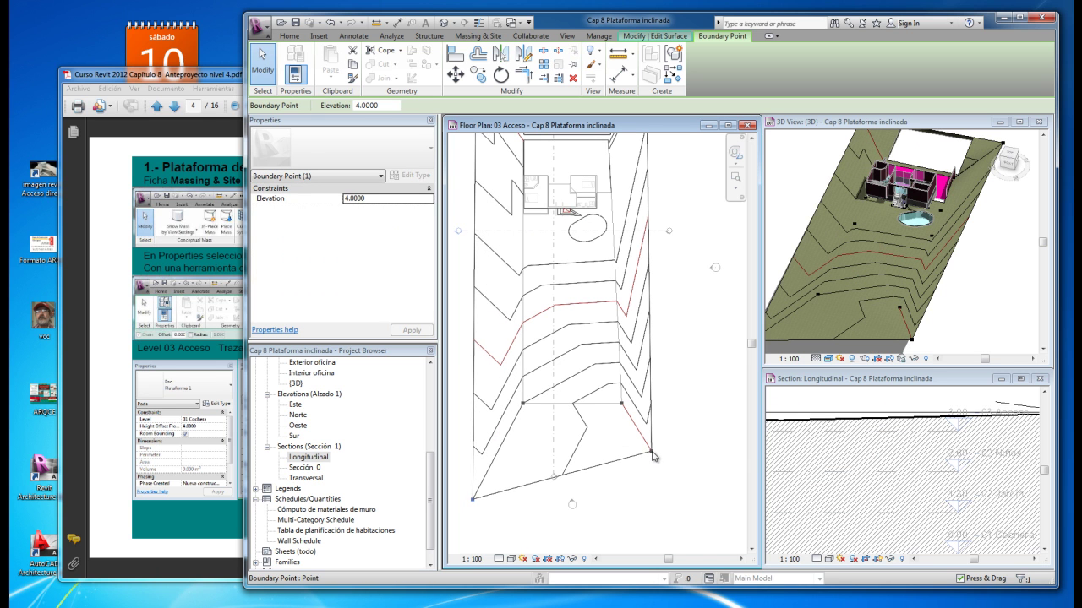
{"action": "left_click_drag", "start_coordinate": [653, 458], "coordinate": [668, 502]}
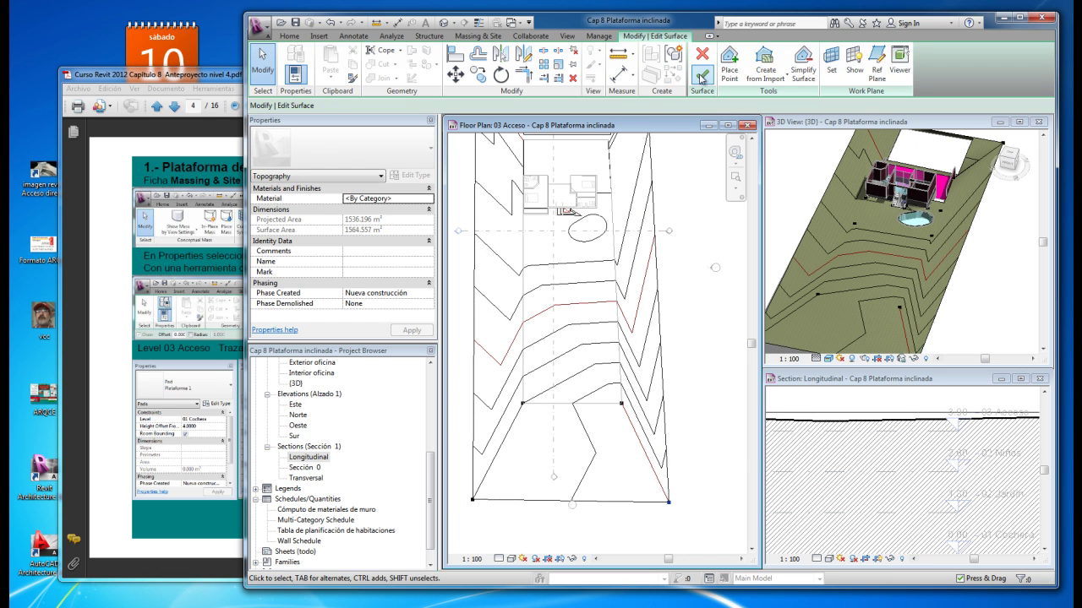
{"action": "left_click", "coordinate": [700, 78]}
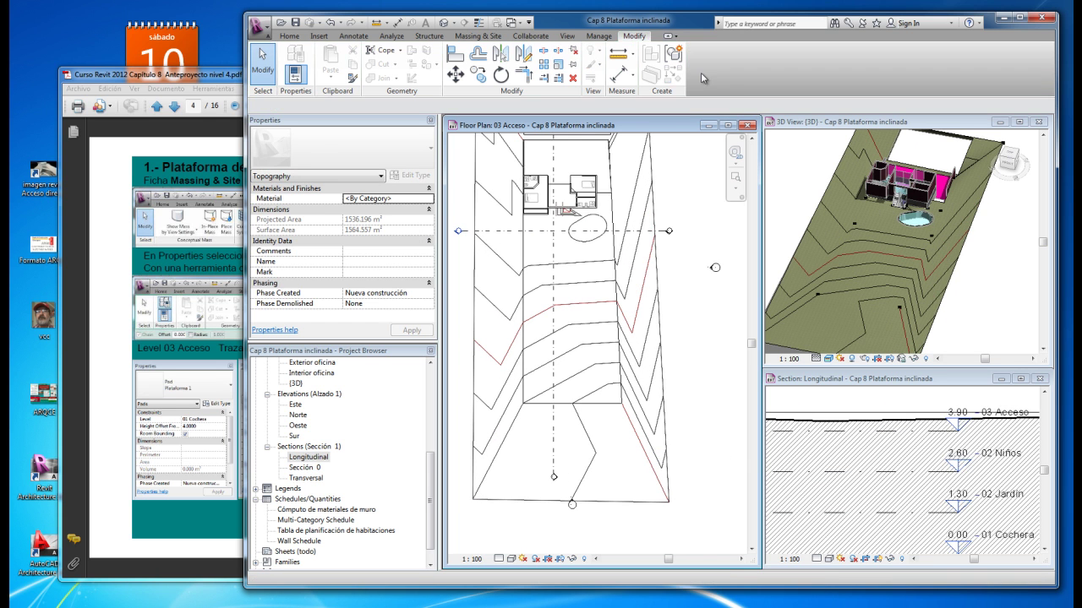
Start a building pad and sketch an 18 × 9 rectangle from the property-line endpoint.
{"action": "left_click", "coordinate": [476, 36]}
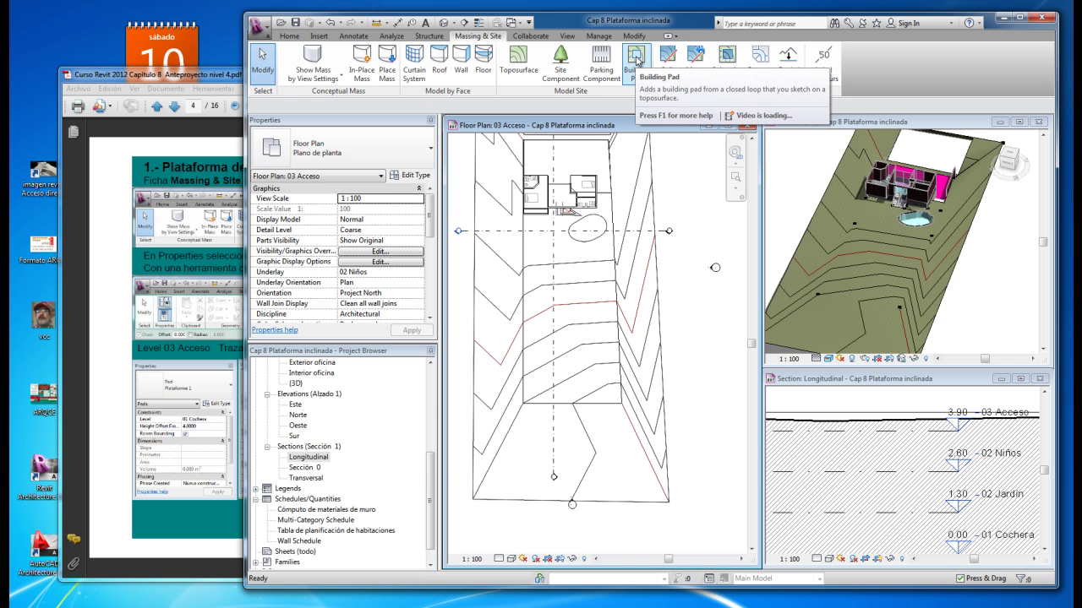
{"action": "left_click", "coordinate": [635, 61]}
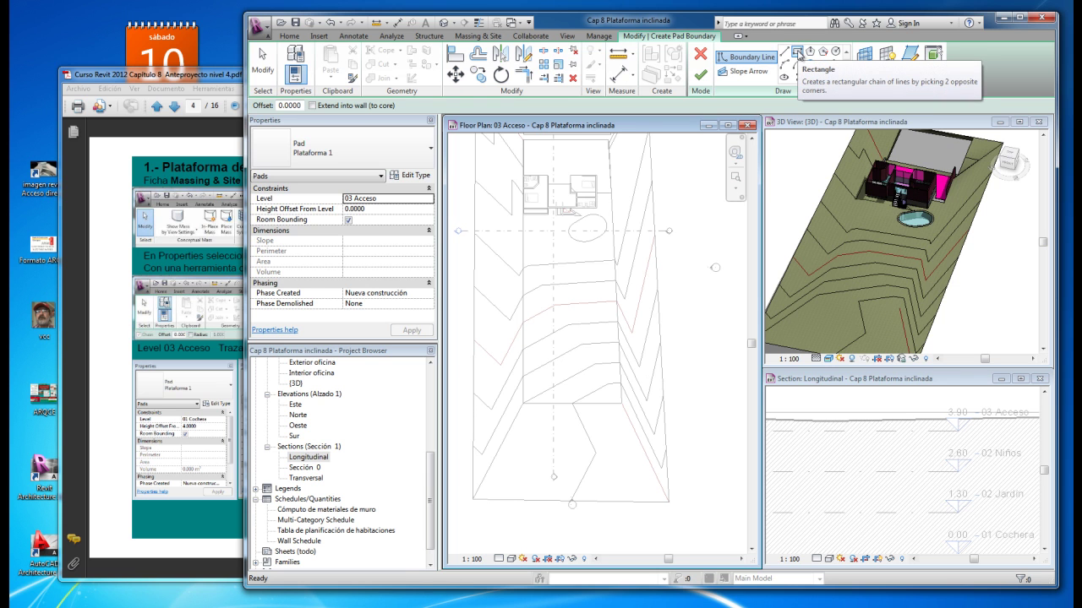
{"action": "left_click", "coordinate": [799, 54]}
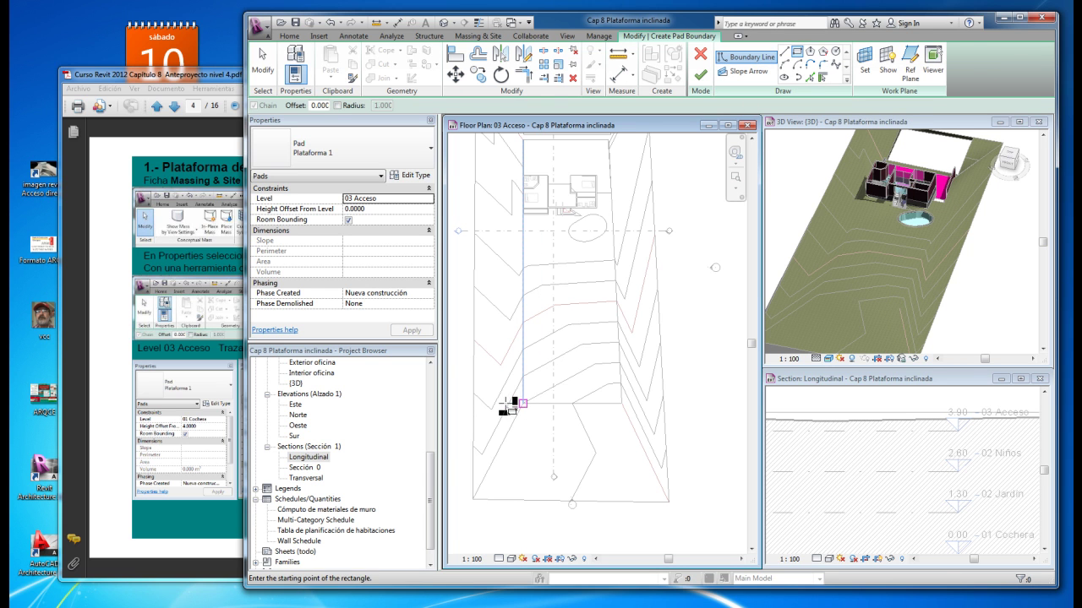
{"action": "left_click", "coordinate": [523, 403]}
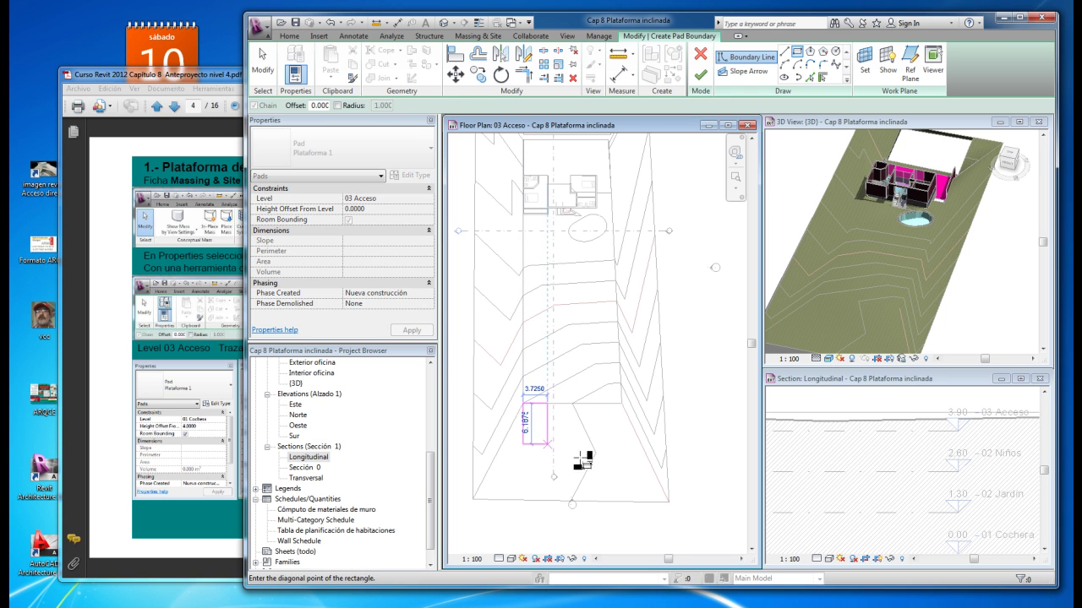
{"action": "left_click", "coordinate": [641, 463]}
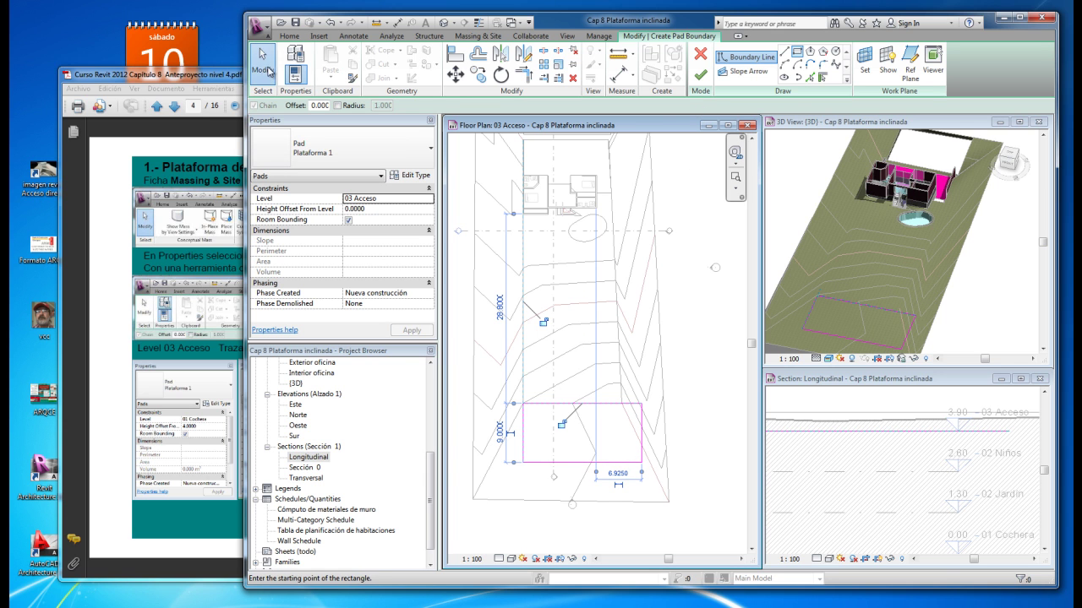
Drag the pad sketch's left edge to lengthen the rectangle to 21 m.
{"action": "left_click", "coordinate": [263, 61]}
{"action": "left_click", "coordinate": [524, 448]}
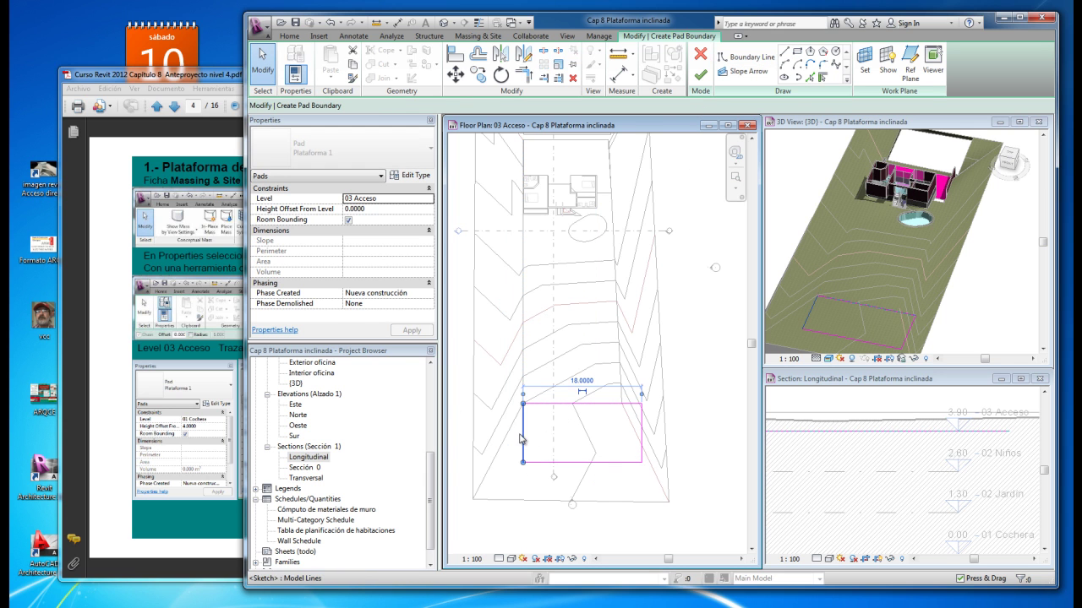
{"action": "left_click_drag", "start_coordinate": [523, 443], "coordinate": [505, 440]}
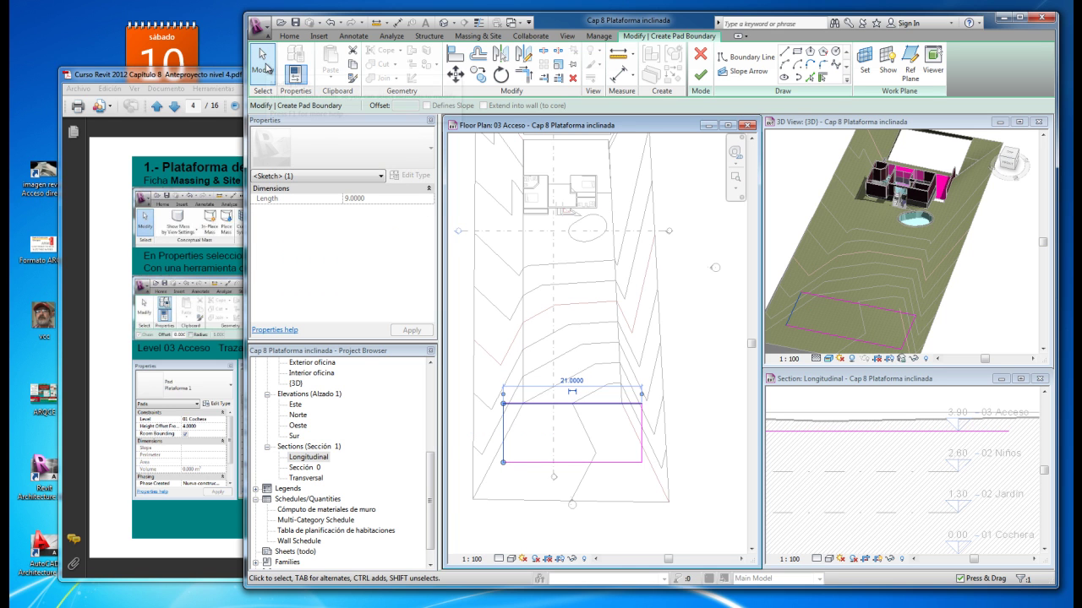
{"action": "left_click", "coordinate": [266, 72]}
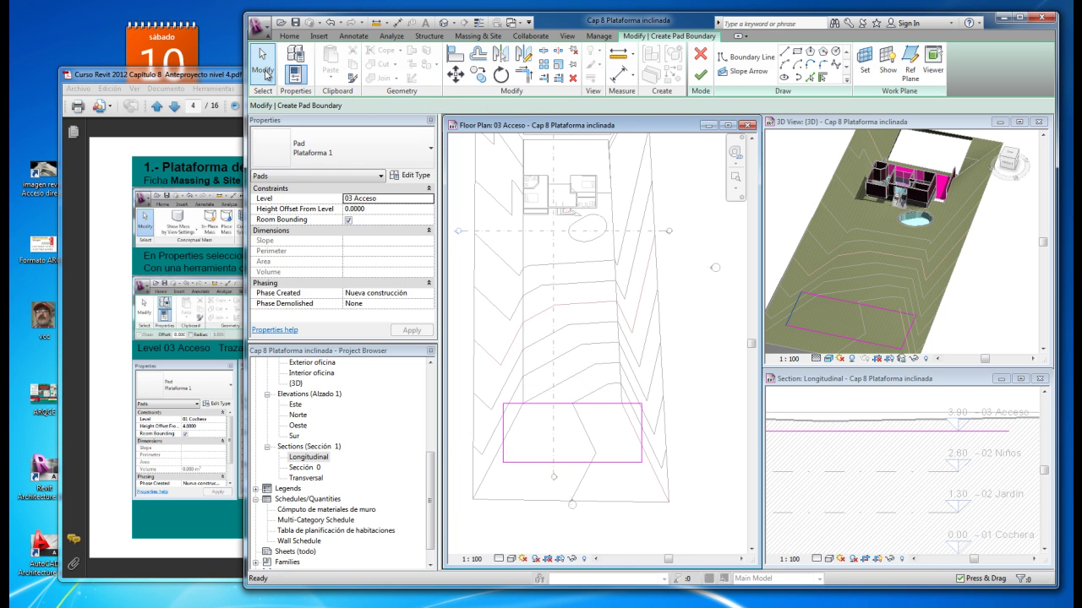
Draw a slope arrow from the pad's left edge midpoint to its right edge.
{"action": "left_click", "coordinate": [747, 72]}
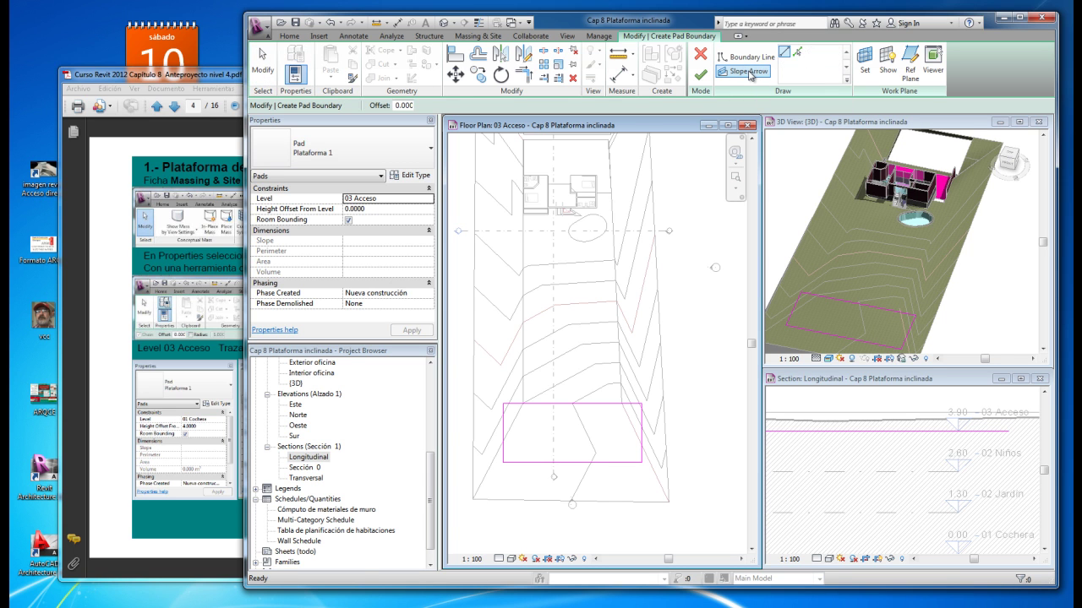
{"action": "left_click", "coordinate": [503, 433]}
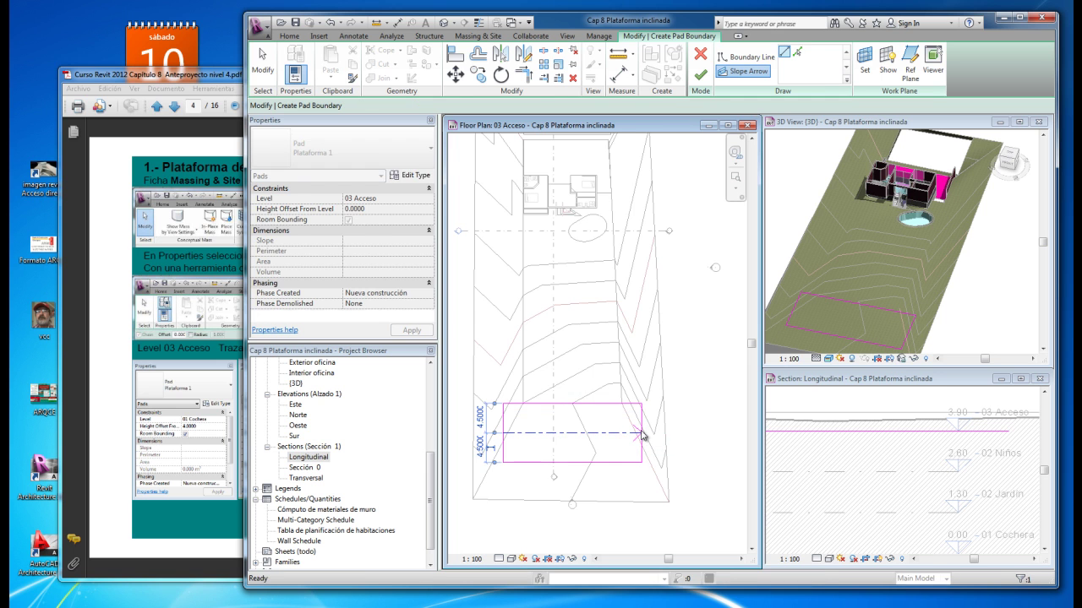
{"action": "left_click", "coordinate": [642, 435]}
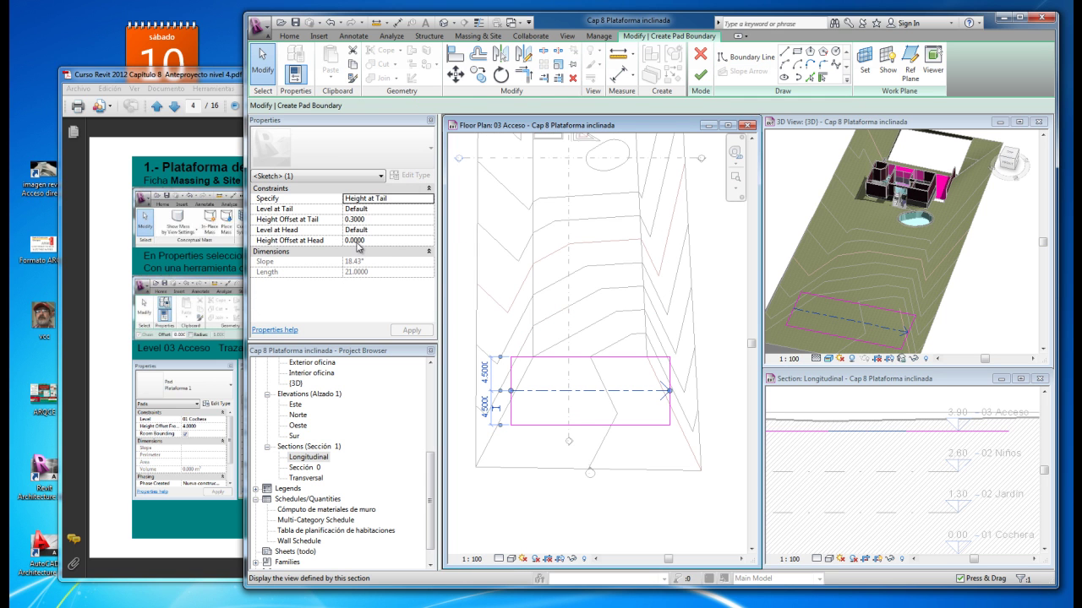
Set the slope arrow's tail offset to 0 and head offset to 1.0, then finish the pad.
{"action": "left_click", "coordinate": [367, 220]}
{"action": "left_click_drag", "start_coordinate": [367, 219], "coordinate": [344, 220]}
{"action": "type", "text": "0"}
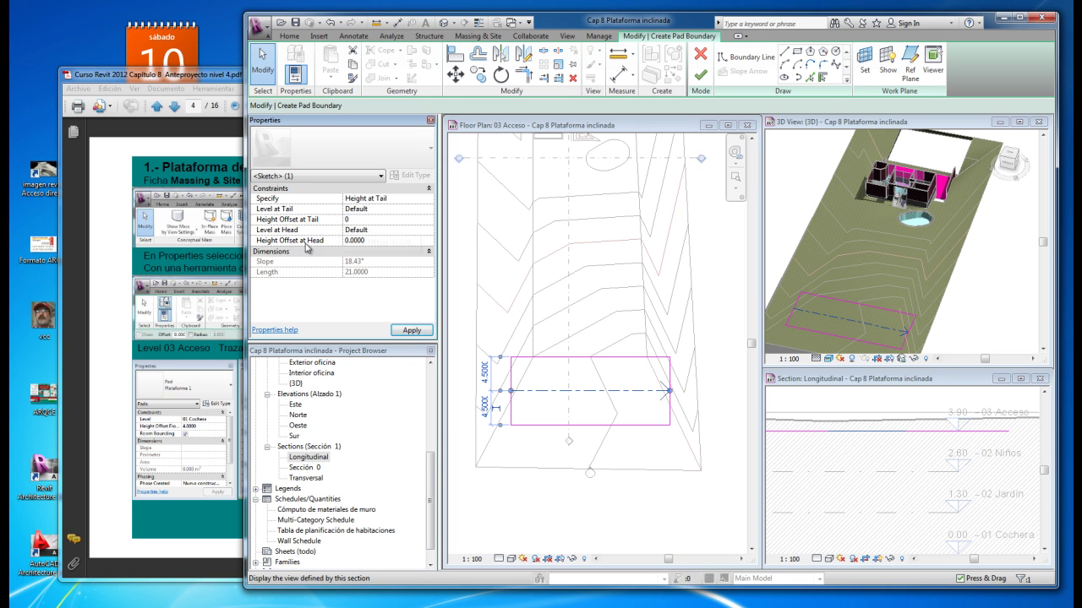
{"action": "left_click", "coordinate": [373, 242]}
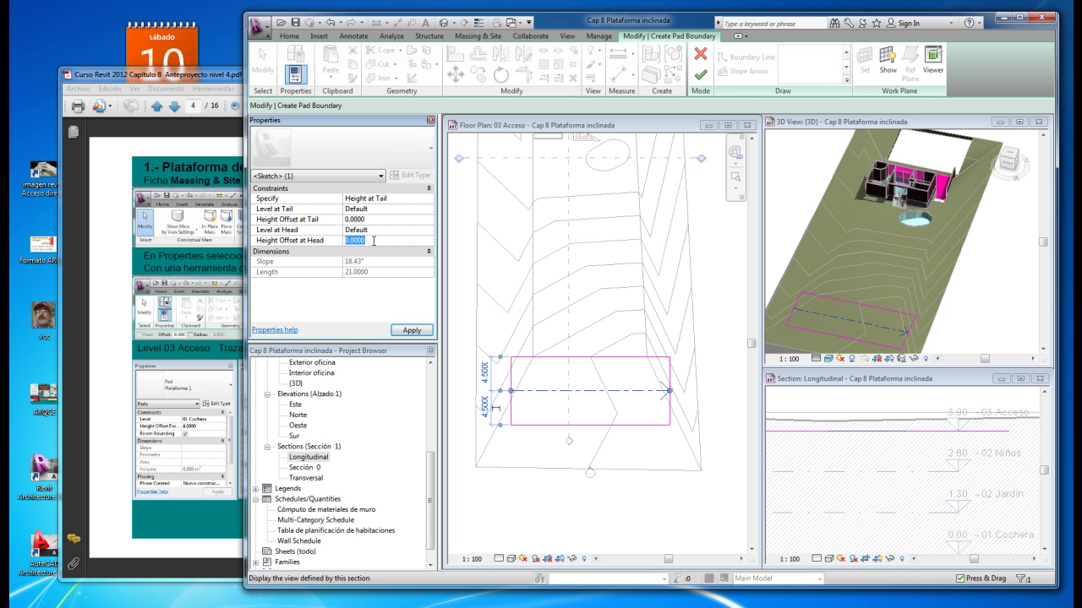
{"action": "type", "text": "1"}
{"action": "left_click", "coordinate": [412, 331]}
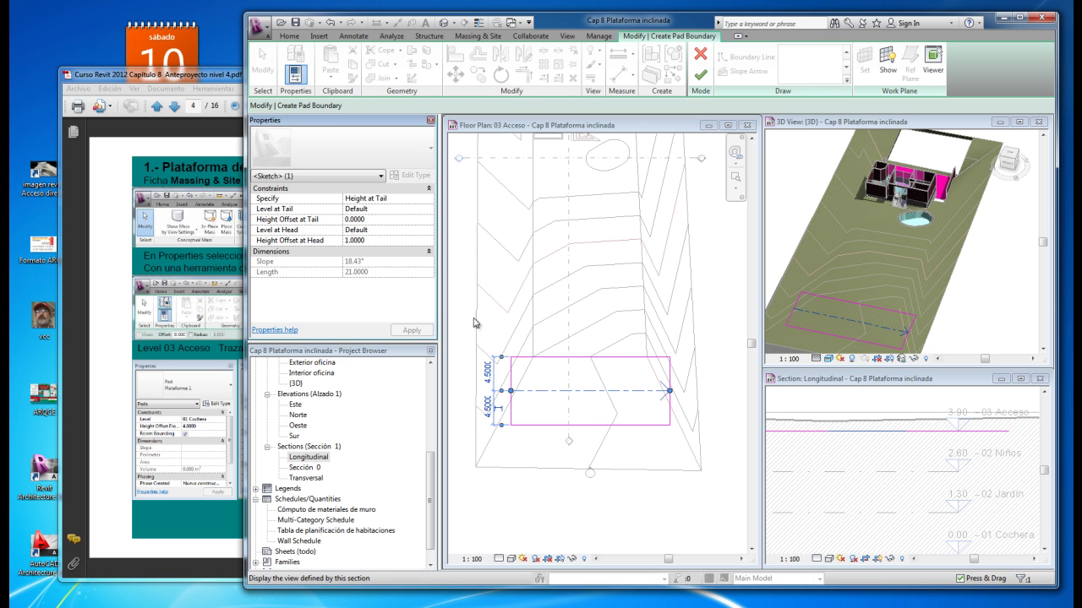
{"action": "left_click", "coordinate": [701, 79]}
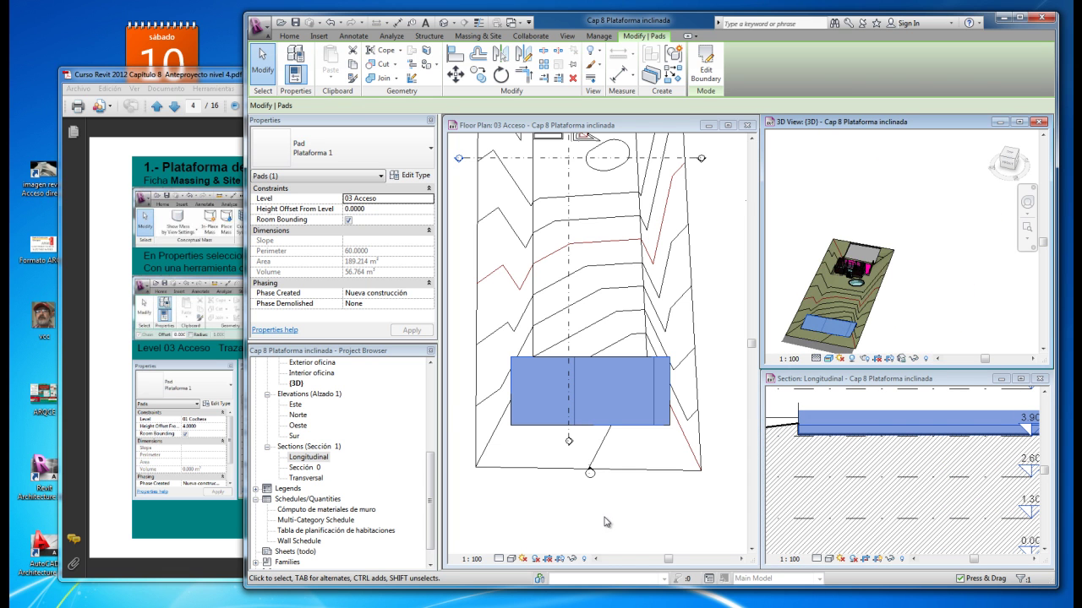
Move the Transversal section line down so it cuts across the pad.
{"action": "left_click", "coordinate": [697, 159]}
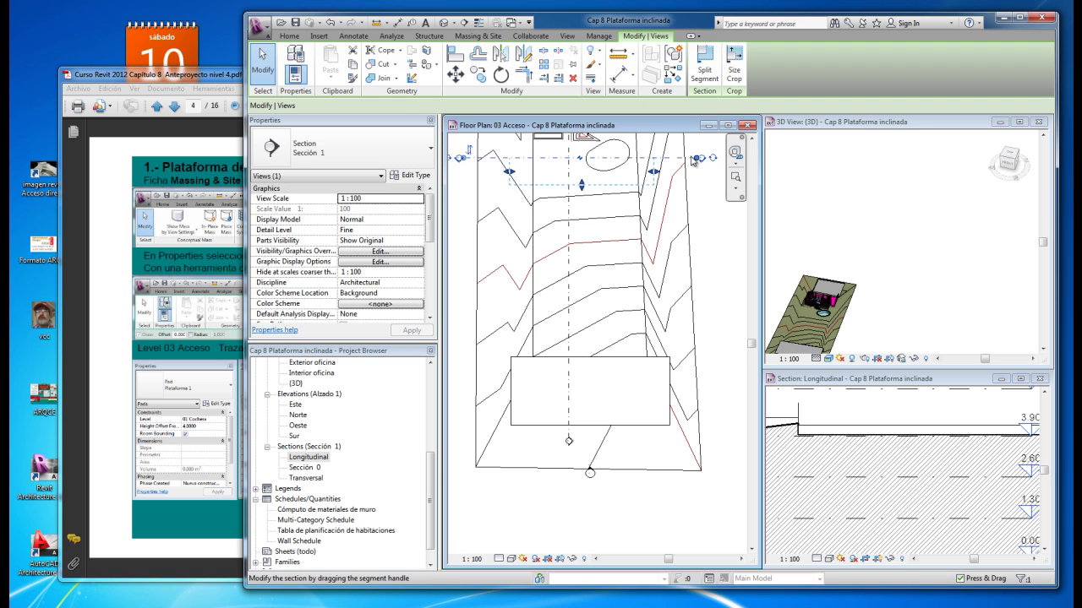
{"action": "left_click_drag", "start_coordinate": [691, 161], "coordinate": [698, 392]}
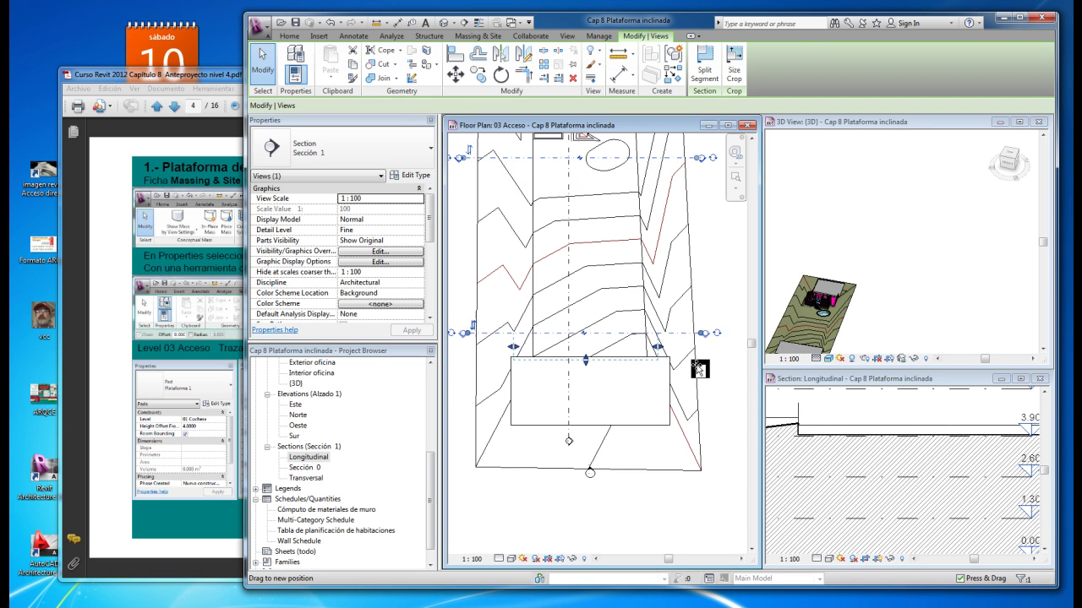
{"action": "left_click", "coordinate": [716, 326]}
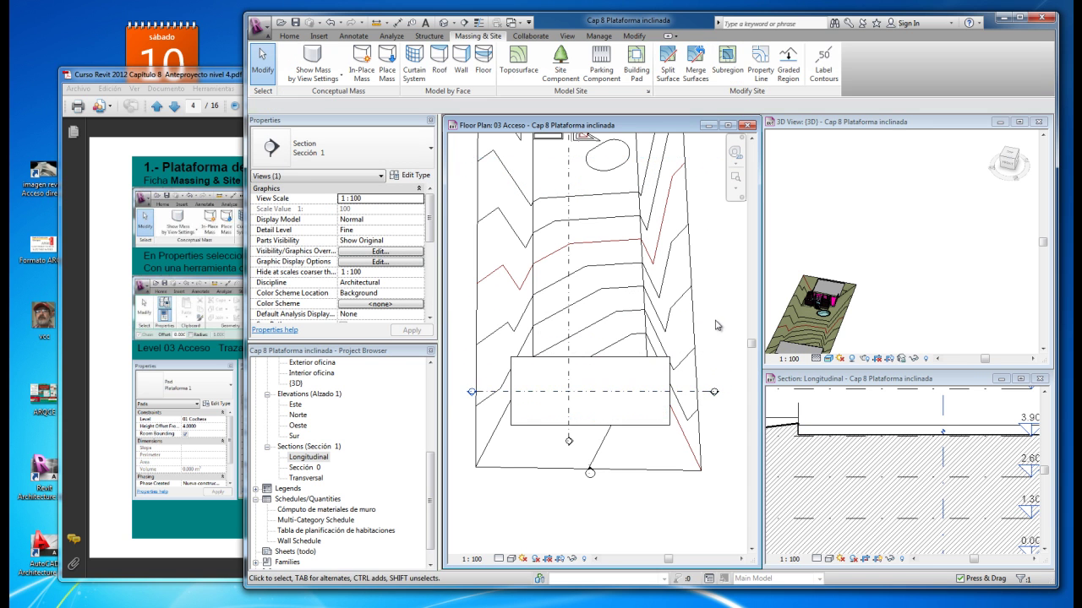
Open the Transversal section view and zoom to inspect the pad over the terrain.
{"action": "double_click", "coordinate": [473, 393]}
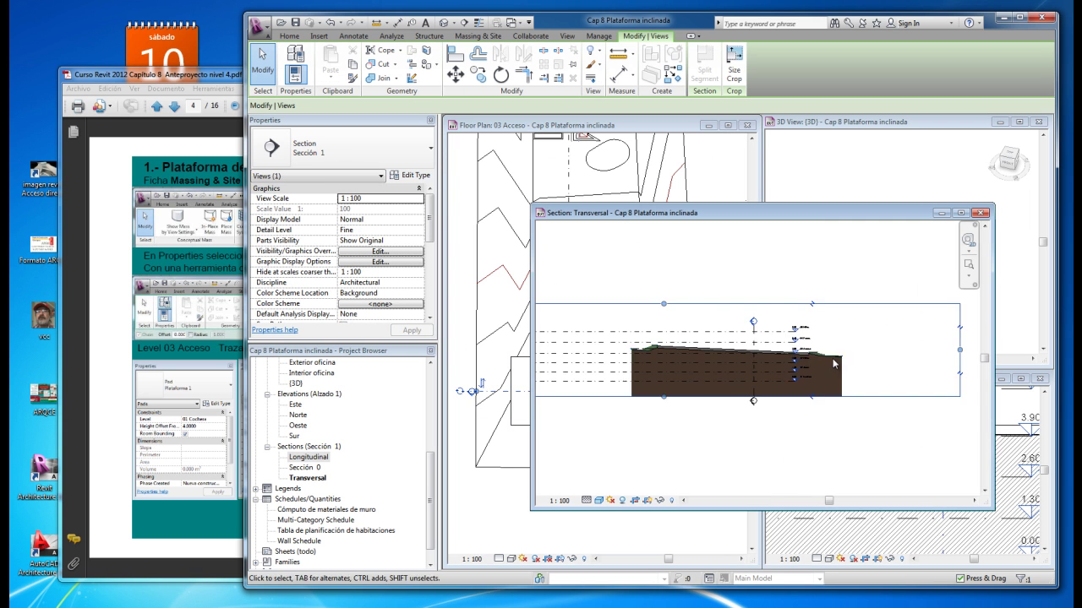
{"action": "scroll", "coordinate": [892, 316], "scroll_direction": "down", "scroll_amount": 2}
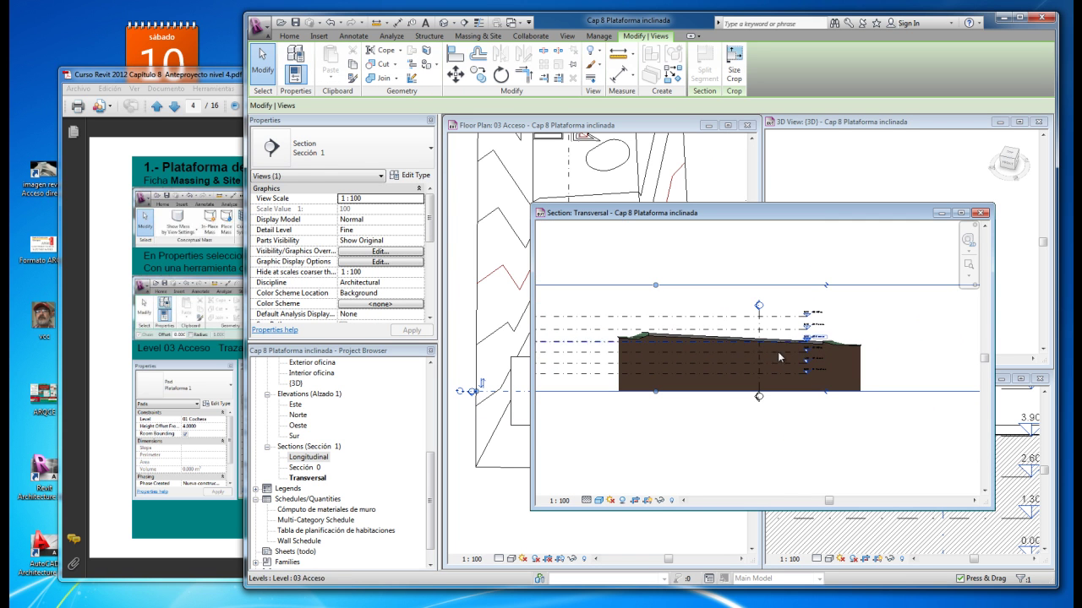
{"action": "left_click", "coordinate": [763, 437]}
{"action": "scroll", "coordinate": [722, 350], "scroll_direction": "up", "scroll_amount": 2}
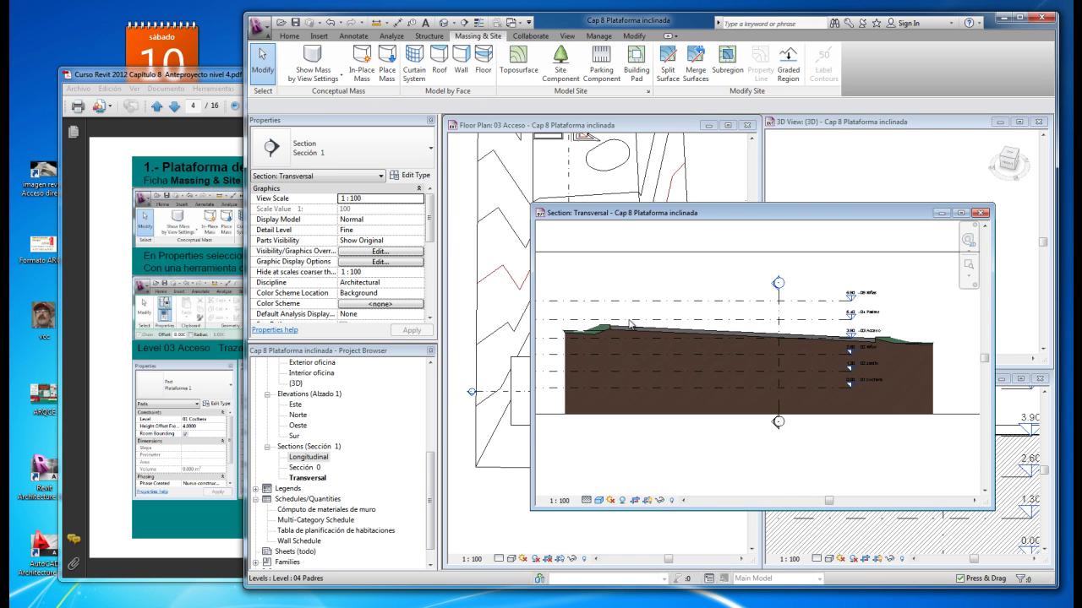
{"action": "scroll", "coordinate": [862, 349], "scroll_direction": "up", "scroll_amount": 1}
{"action": "scroll", "coordinate": [862, 348], "scroll_direction": "up", "scroll_amount": 1}
{"action": "scroll", "coordinate": [863, 347], "scroll_direction": "up", "scroll_amount": 1}
{"action": "scroll", "coordinate": [864, 343], "scroll_direction": "up", "scroll_amount": 1}
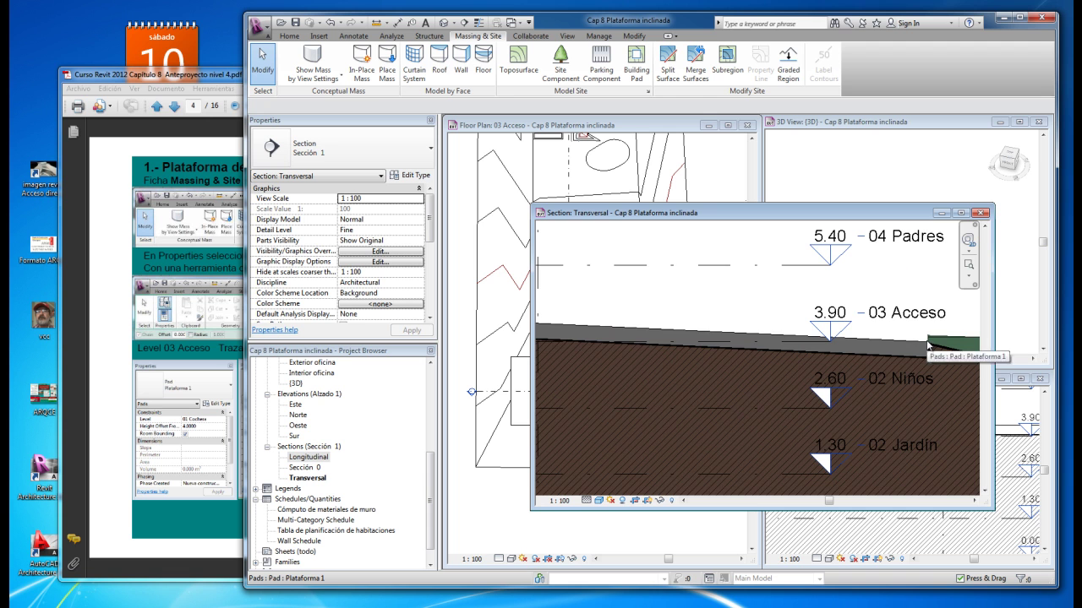
{"action": "scroll", "coordinate": [904, 345], "scroll_direction": "down", "scroll_amount": 1}
{"action": "scroll", "coordinate": [917, 344], "scroll_direction": "down", "scroll_amount": 1}
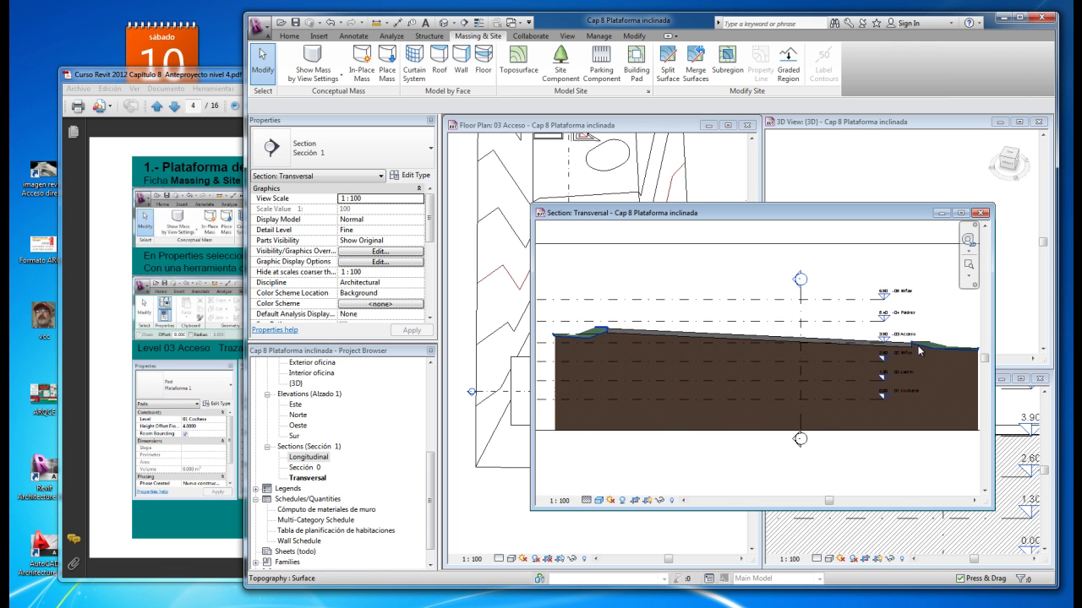
{"action": "scroll", "coordinate": [917, 345], "scroll_direction": "down", "scroll_amount": 1}
{"action": "scroll", "coordinate": [689, 338], "scroll_direction": "down", "scroll_amount": 1}
{"action": "scroll", "coordinate": [689, 338], "scroll_direction": "up", "scroll_amount": 2}
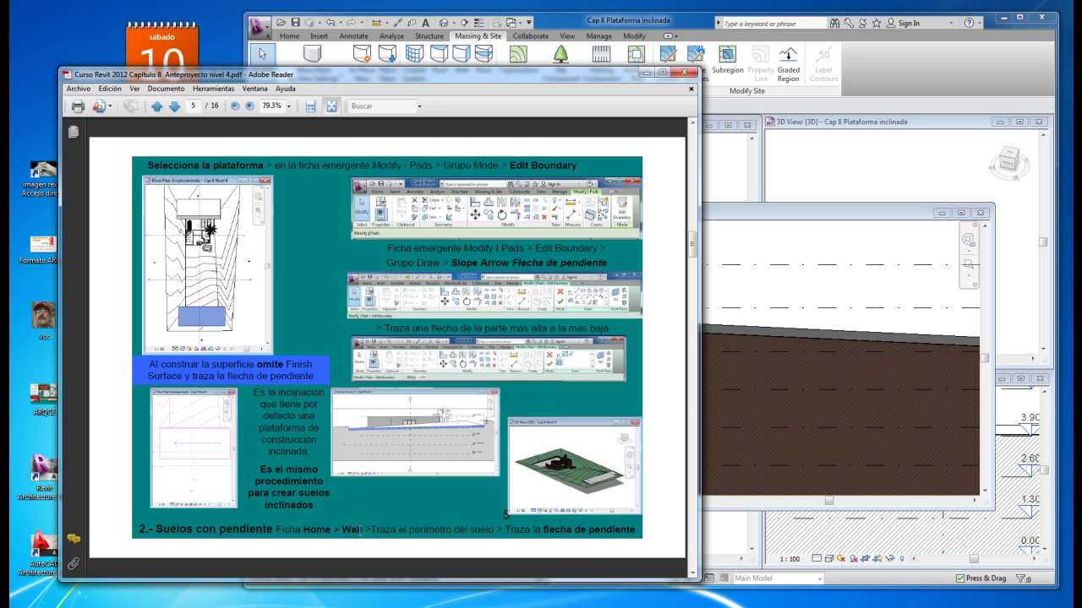
Scroll the PDF to page 6 on the two-car garage, then return to Revit.
{"action": "scroll", "coordinate": [438, 502], "scroll_direction": "down", "scroll_amount": 2}
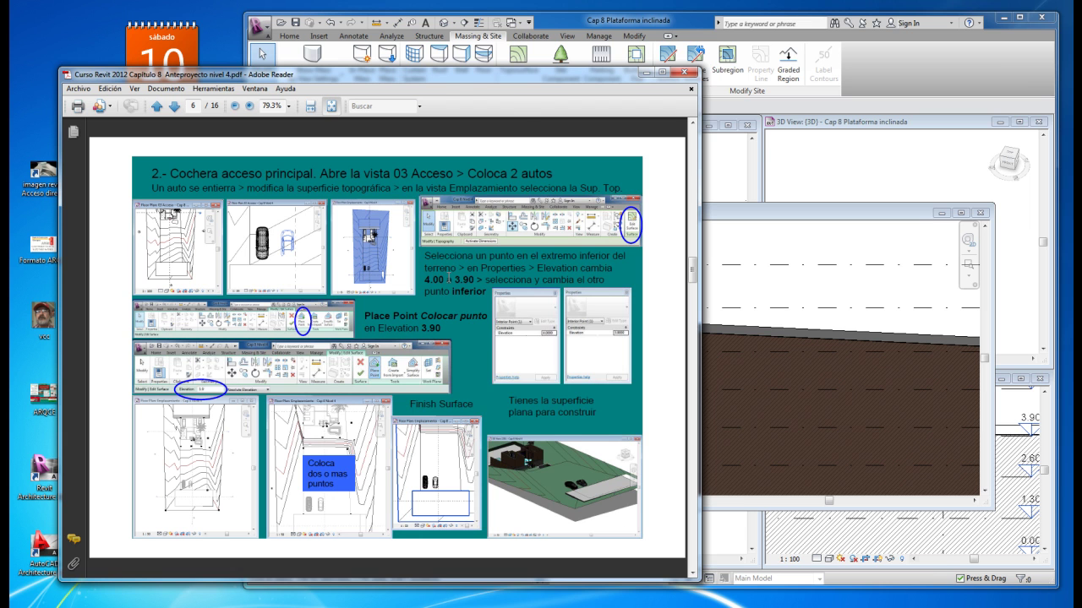
{"action": "key", "text": "alt+Tab"}
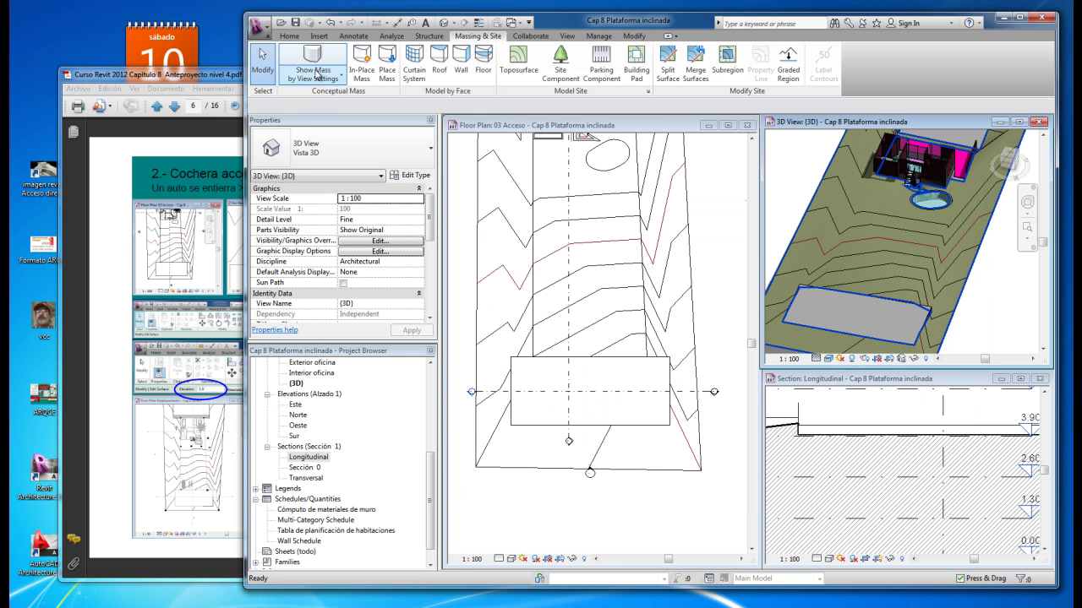
Start placing a component and browse the Type Selector, leaving Cama-Estándar 0965 x 1905 mm - Individual current.
{"action": "left_click", "coordinate": [289, 36]}
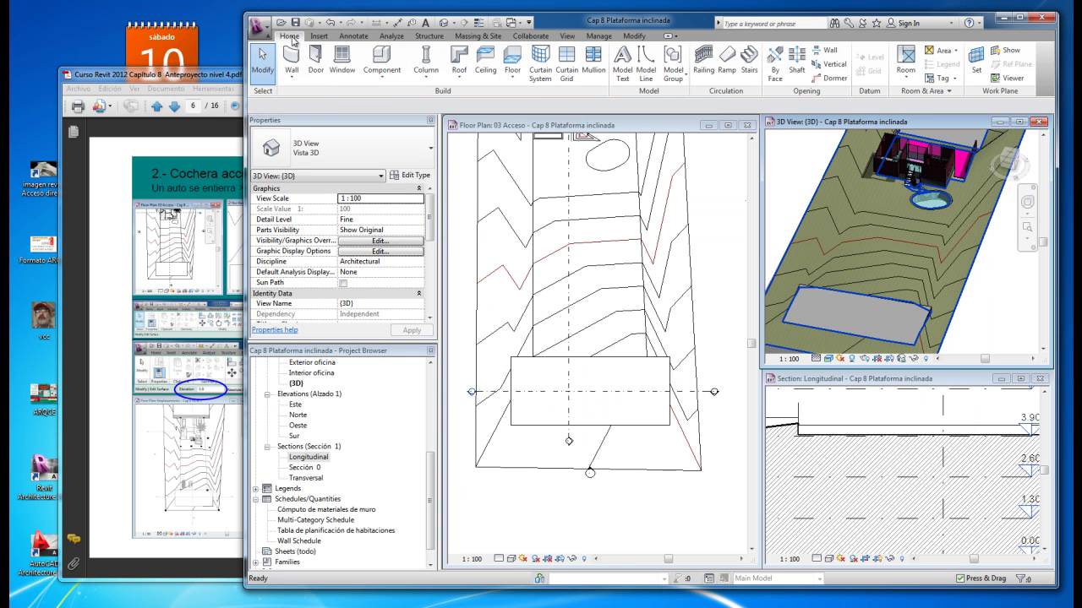
{"action": "left_click", "coordinate": [384, 80]}
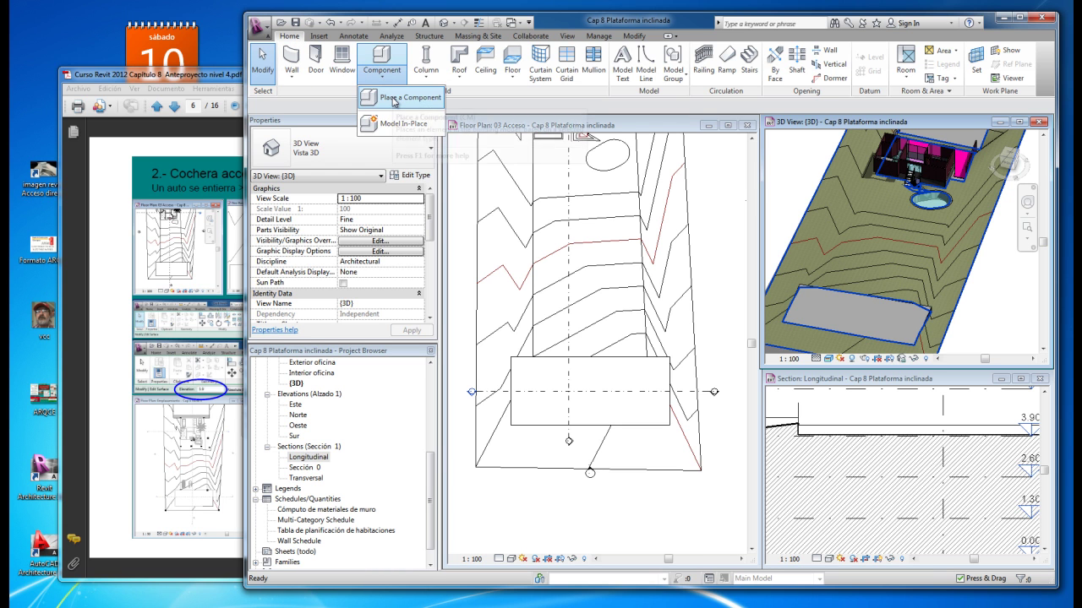
{"action": "left_click", "coordinate": [393, 102]}
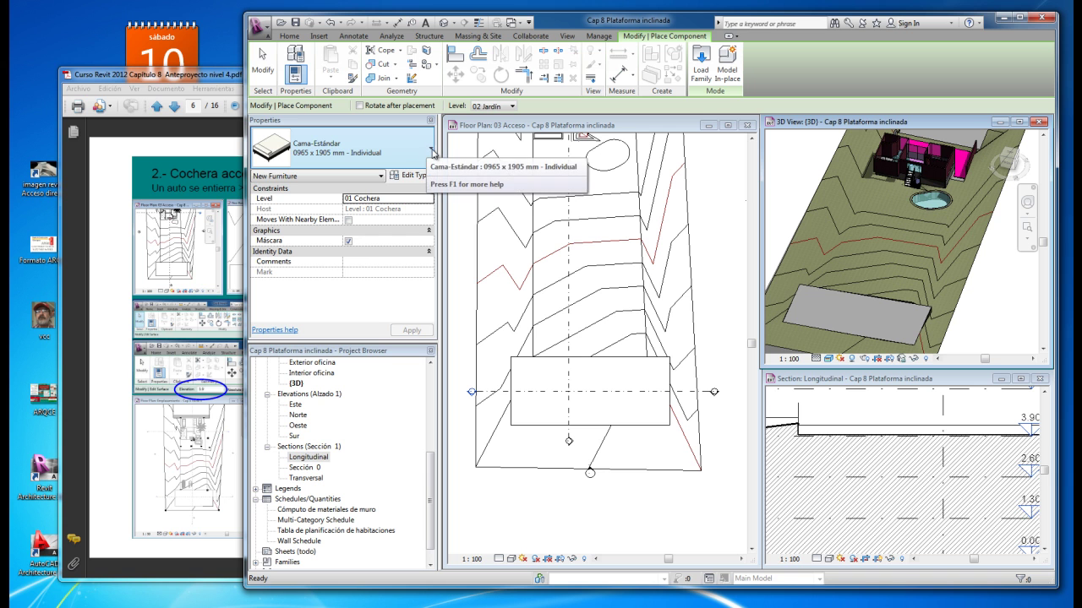
{"action": "left_click", "coordinate": [433, 150]}
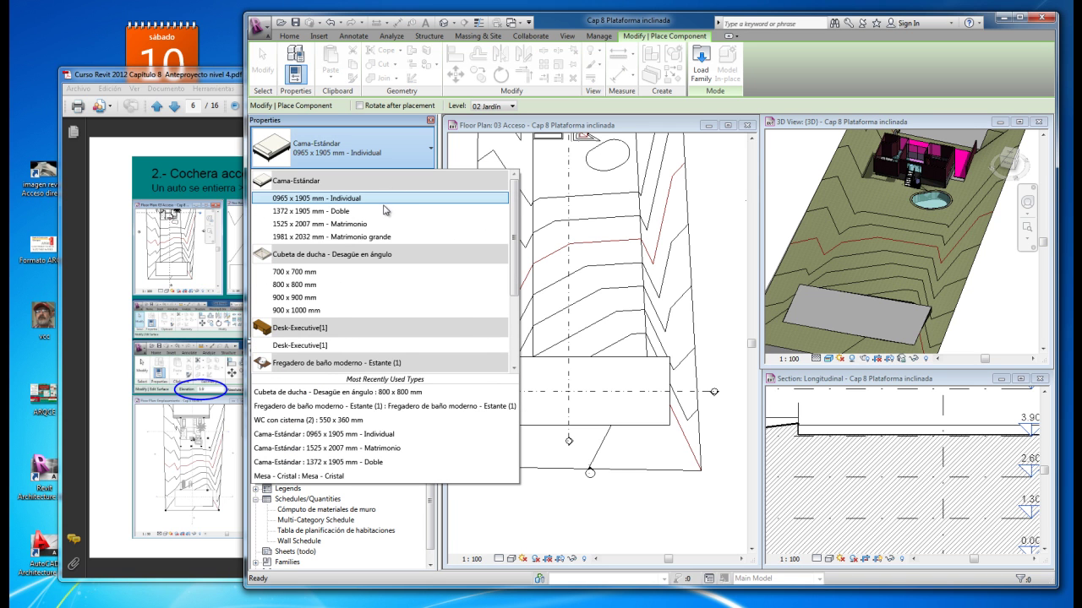
{"action": "scroll", "coordinate": [385, 209], "scroll_direction": "down", "scroll_amount": 3}
{"action": "scroll", "coordinate": [389, 211], "scroll_direction": "up", "scroll_amount": 2}
{"action": "scroll", "coordinate": [393, 211], "scroll_direction": "up", "scroll_amount": 1}
{"action": "left_click", "coordinate": [415, 150]}
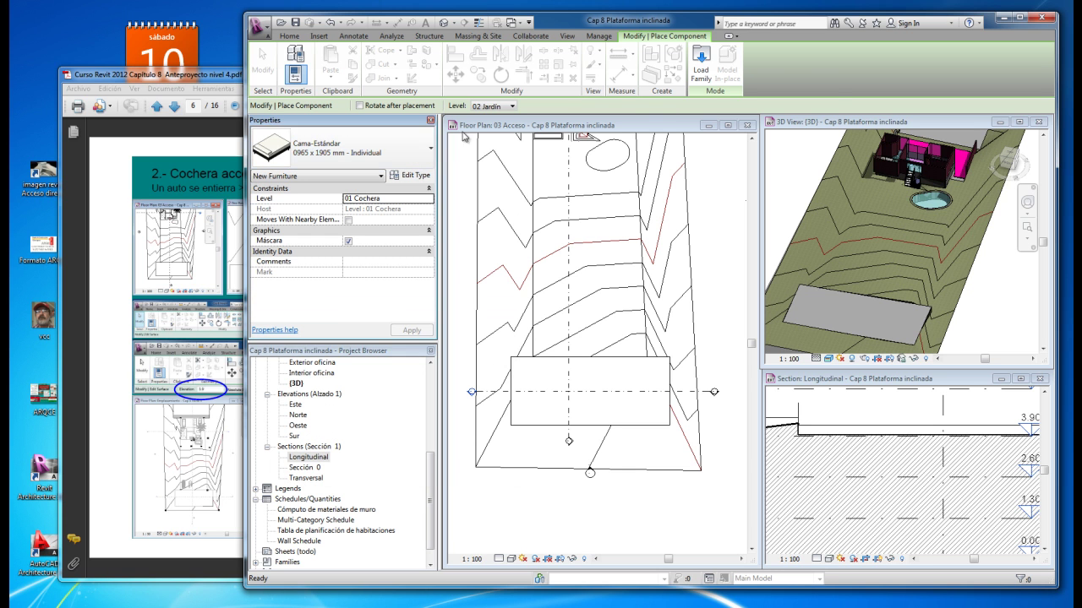
Load the Audi_A4_2004_2569 car family from the library's Entorno folder.
{"action": "left_click", "coordinate": [704, 73]}
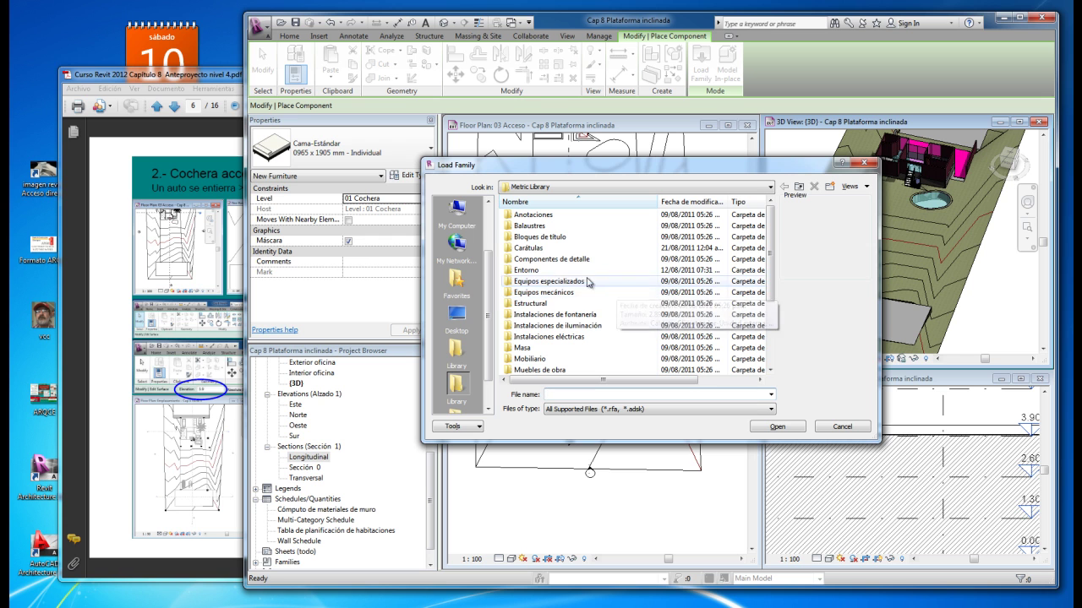
{"action": "double_click", "coordinate": [511, 271]}
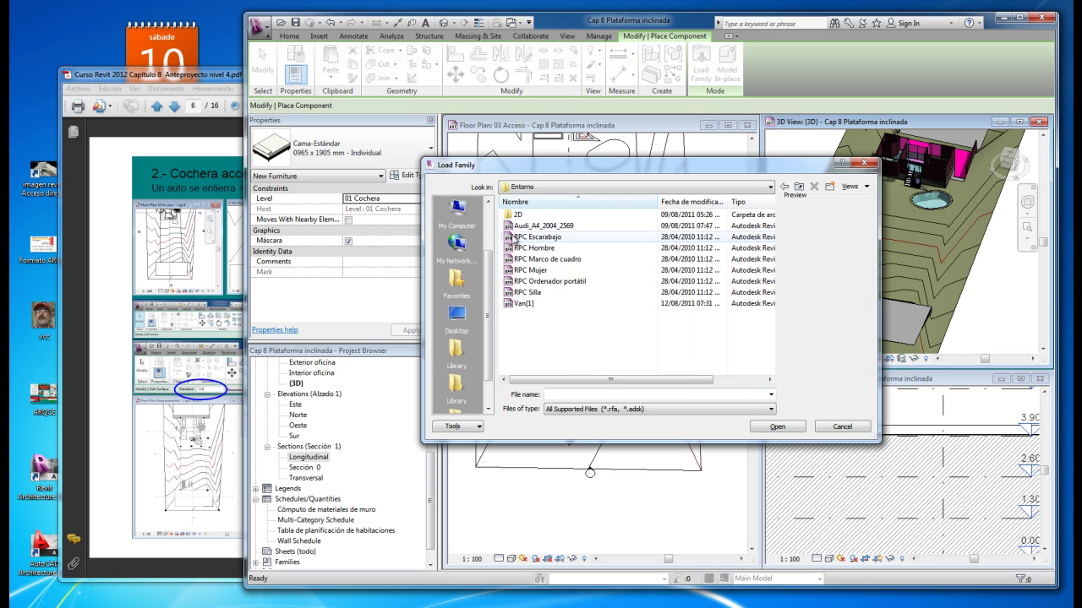
{"action": "left_click", "coordinate": [520, 226]}
{"action": "left_click", "coordinate": [777, 427]}
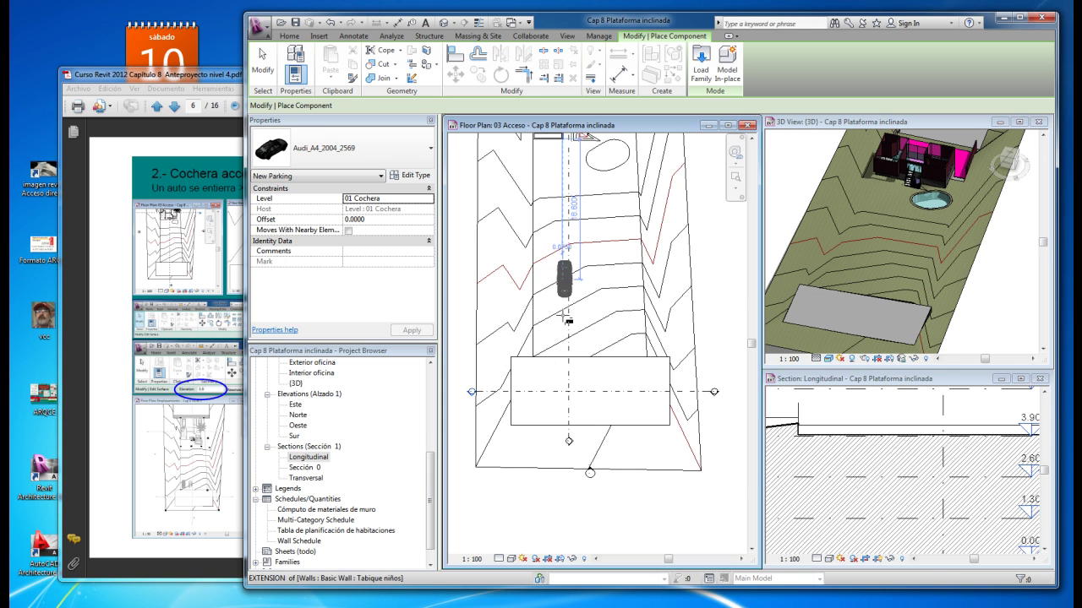
Place two Audi_A4_2004_2569 cars side by side just above the pad on 03 Acceso.
{"action": "scroll", "coordinate": [550, 342], "scroll_direction": "up", "scroll_amount": 2}
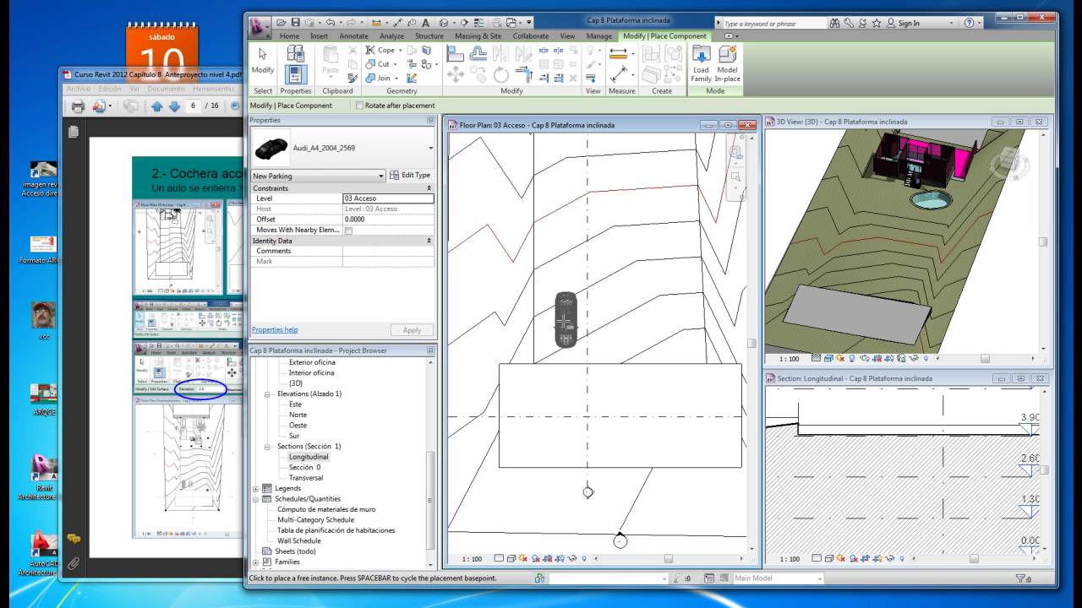
{"action": "left_click", "coordinate": [562, 321]}
{"action": "scroll", "coordinate": [609, 324], "scroll_direction": "up", "scroll_amount": 1}
{"action": "scroll", "coordinate": [600, 324], "scroll_direction": "up", "scroll_amount": 1}
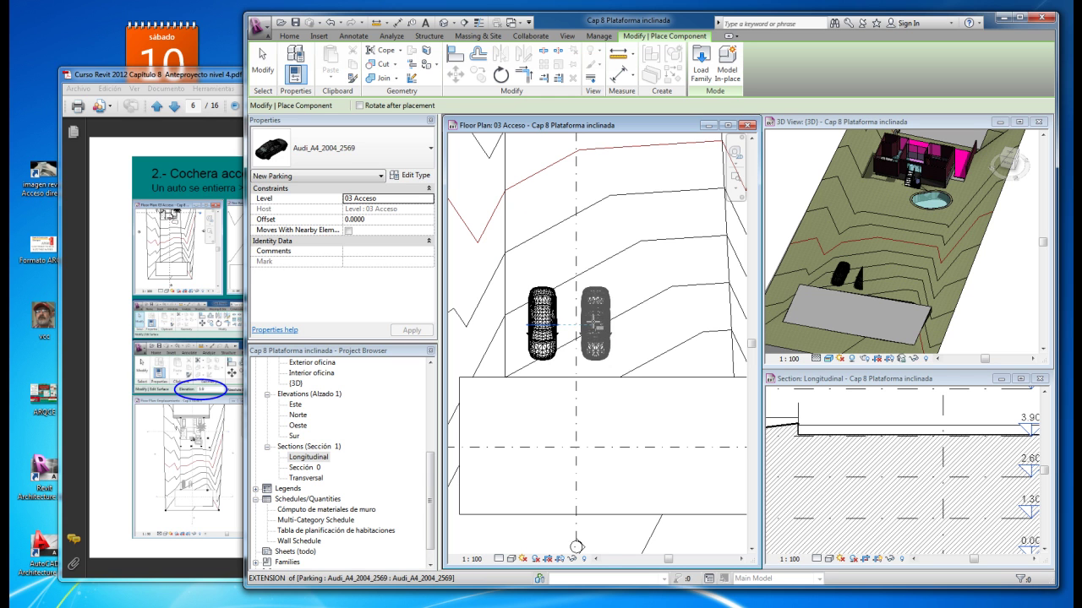
{"action": "left_click", "coordinate": [604, 324]}
{"action": "scroll", "coordinate": [591, 355], "scroll_direction": "down", "scroll_amount": 1}
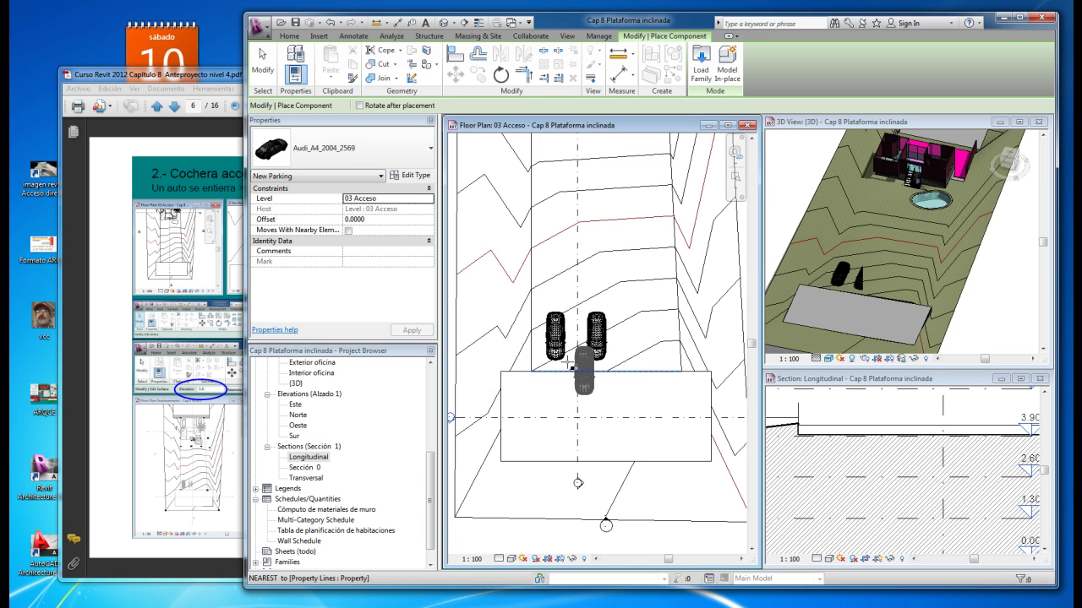
{"action": "scroll", "coordinate": [507, 349], "scroll_direction": "down", "scroll_amount": 1}
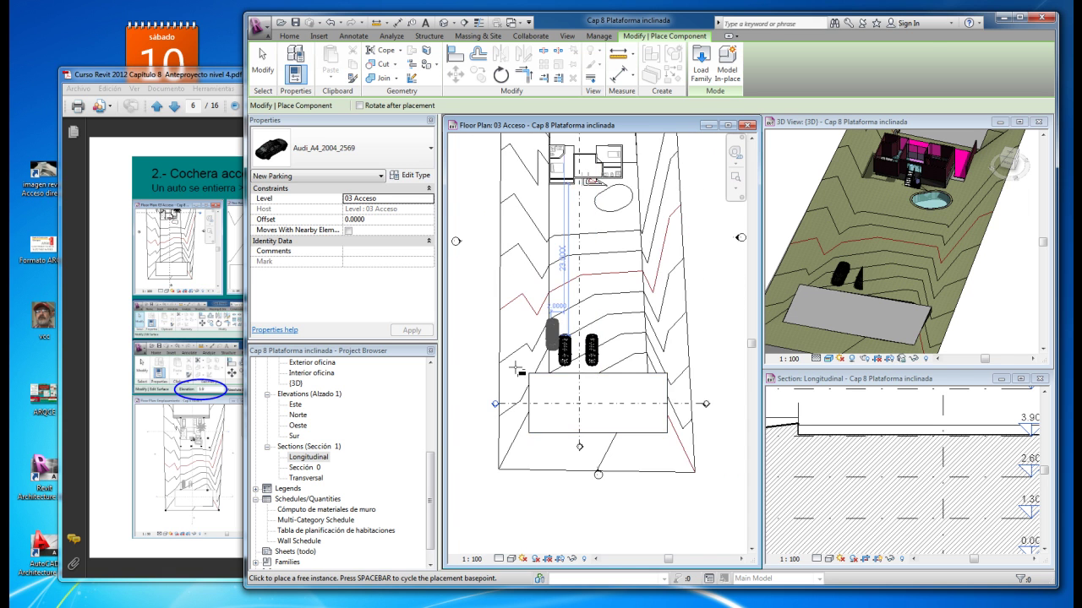
{"action": "scroll", "coordinate": [516, 367], "scroll_direction": "down", "scroll_amount": 1}
{"action": "left_click", "coordinate": [263, 63]}
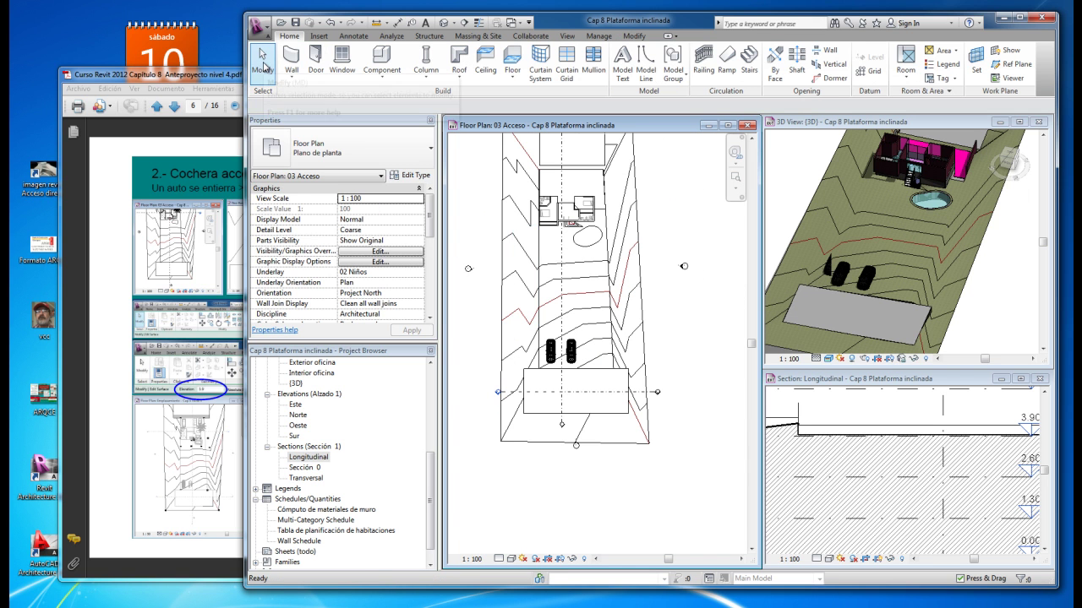
{"action": "scroll", "coordinate": [560, 230], "scroll_direction": "up", "scroll_amount": 1}
{"action": "scroll", "coordinate": [560, 230], "scroll_direction": "up", "scroll_amount": 1}
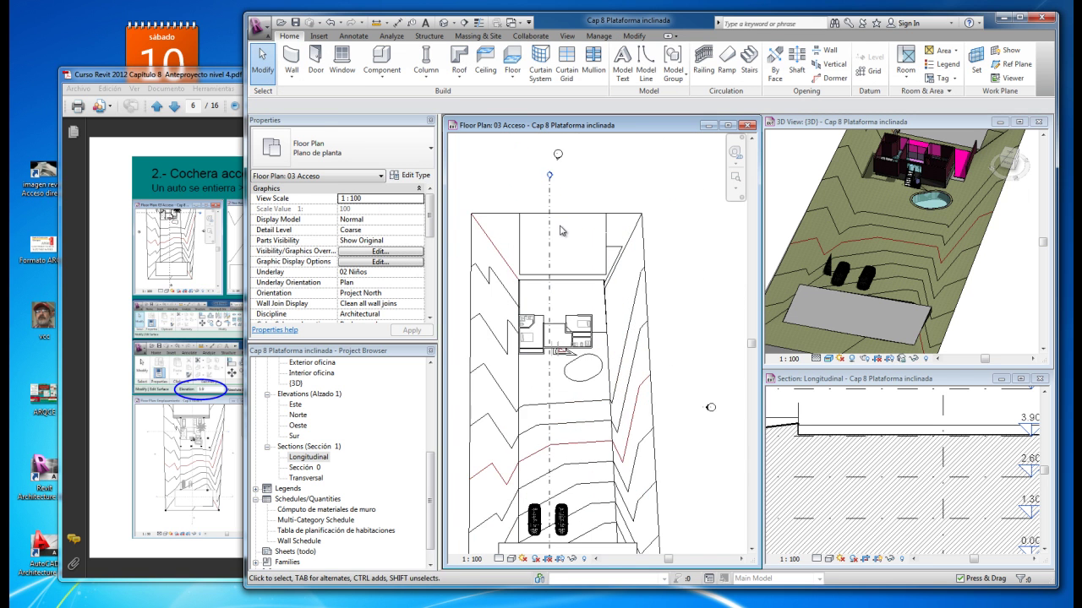
{"action": "scroll", "coordinate": [563, 234], "scroll_direction": "up", "scroll_amount": 1}
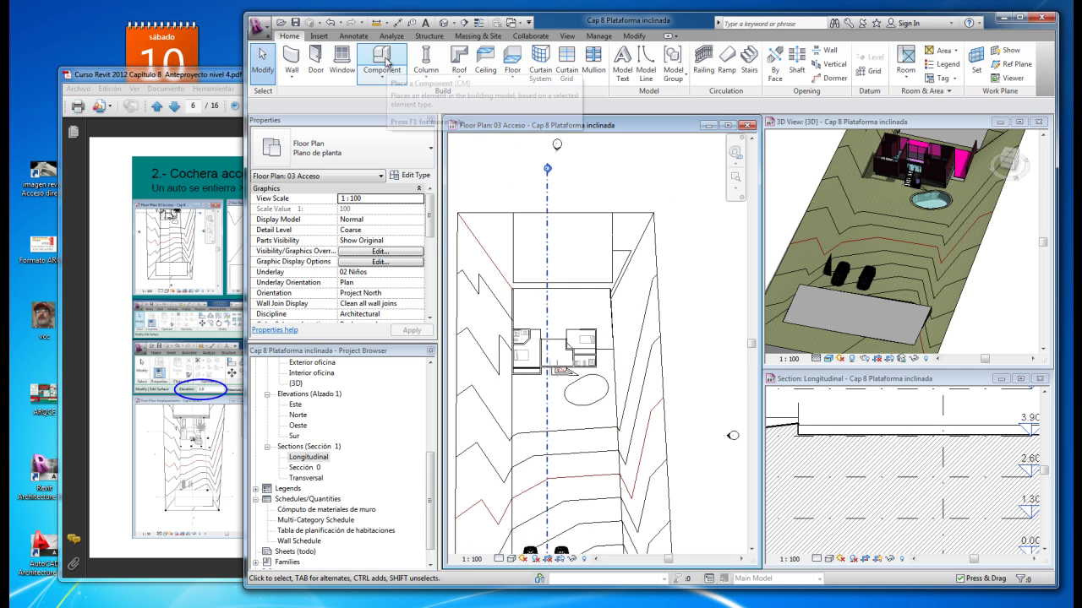
Place a second Audi_A4 car on the parking pad at level 01 Cochera.
{"action": "left_click", "coordinate": [379, 63]}
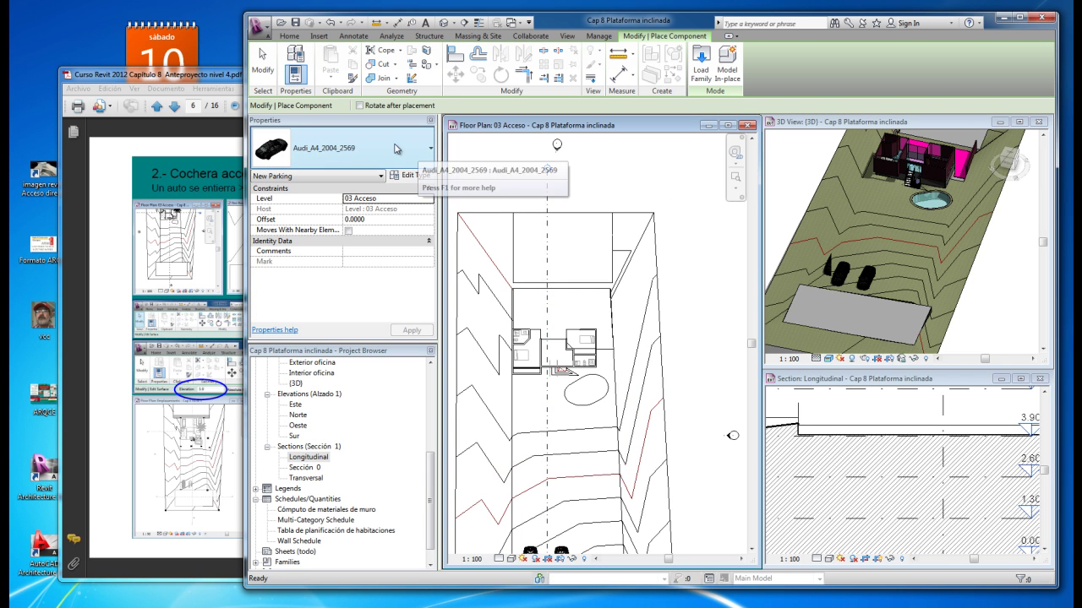
{"action": "left_click", "coordinate": [427, 201]}
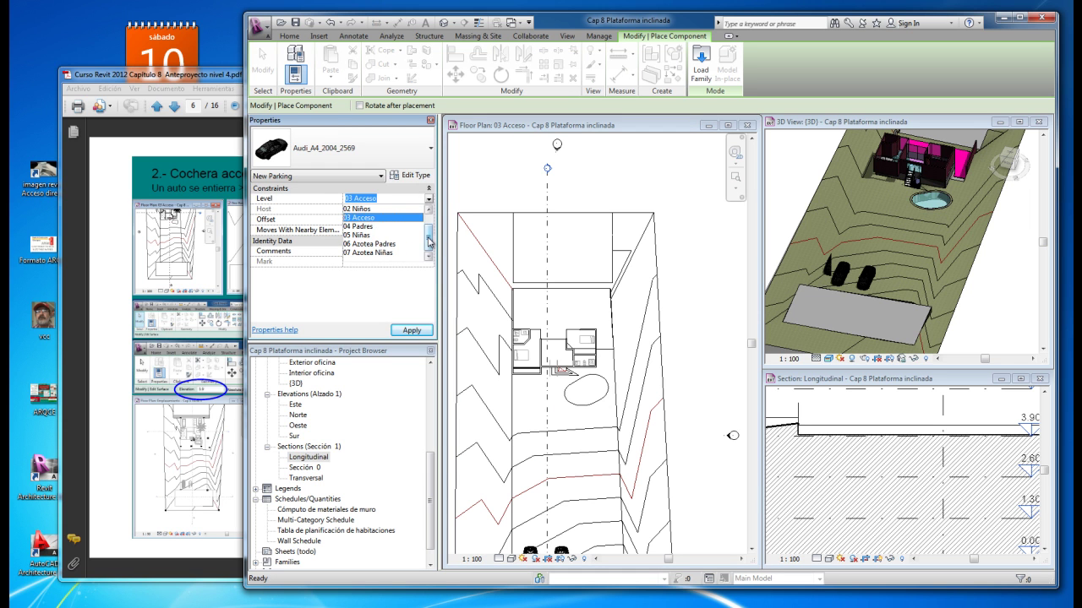
{"action": "scroll", "coordinate": [420, 240], "scroll_direction": "up", "scroll_amount": 2}
{"action": "left_click", "coordinate": [414, 218]}
{"action": "scroll", "coordinate": [533, 252], "scroll_direction": "up", "scroll_amount": 1}
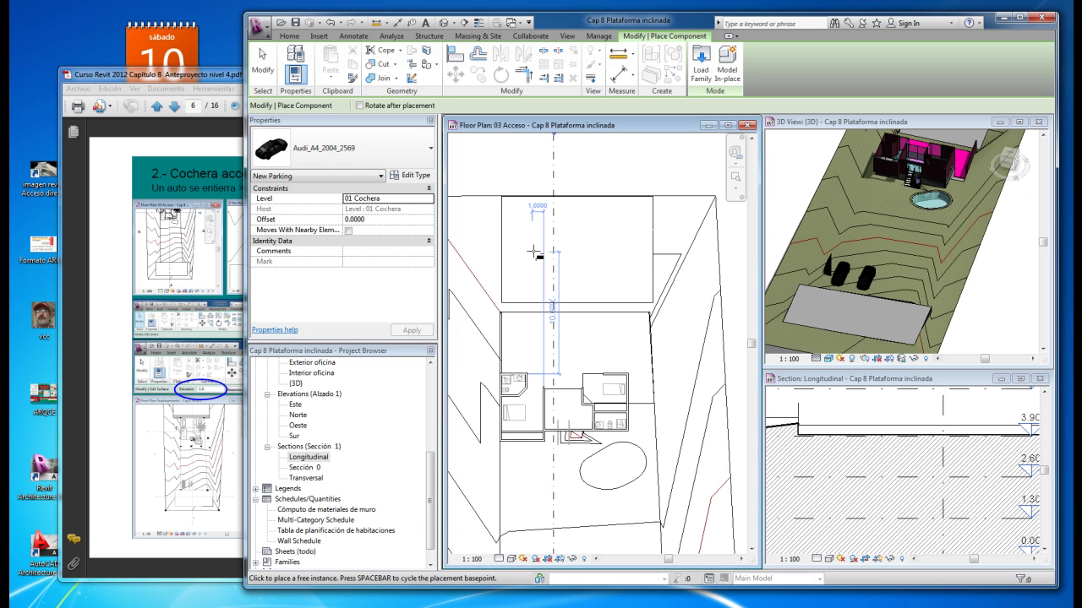
{"action": "left_click", "coordinate": [533, 252]}
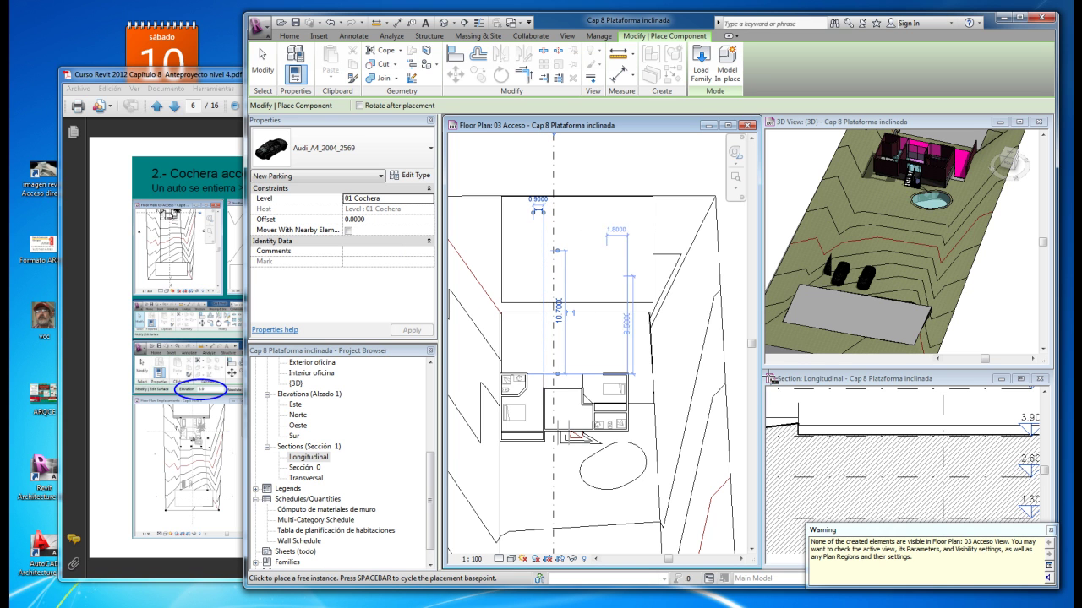
Dismiss the invisible-element warning, end car placement and activate the 3D view.
{"action": "left_click_drag", "start_coordinate": [899, 534], "coordinate": [580, 333]}
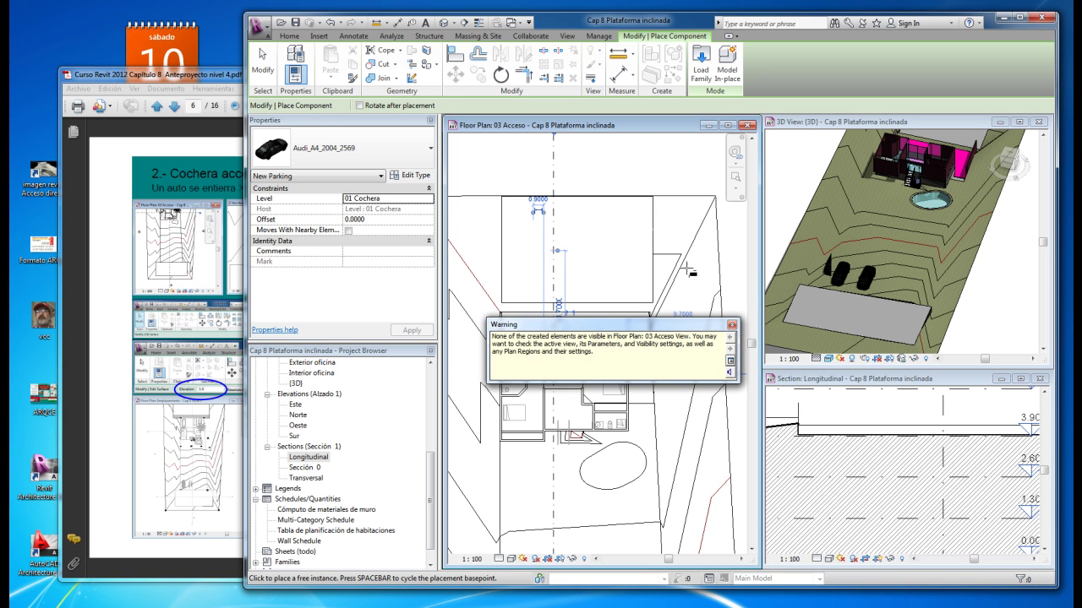
{"action": "left_click", "coordinate": [733, 323]}
{"action": "left_click", "coordinate": [355, 148]}
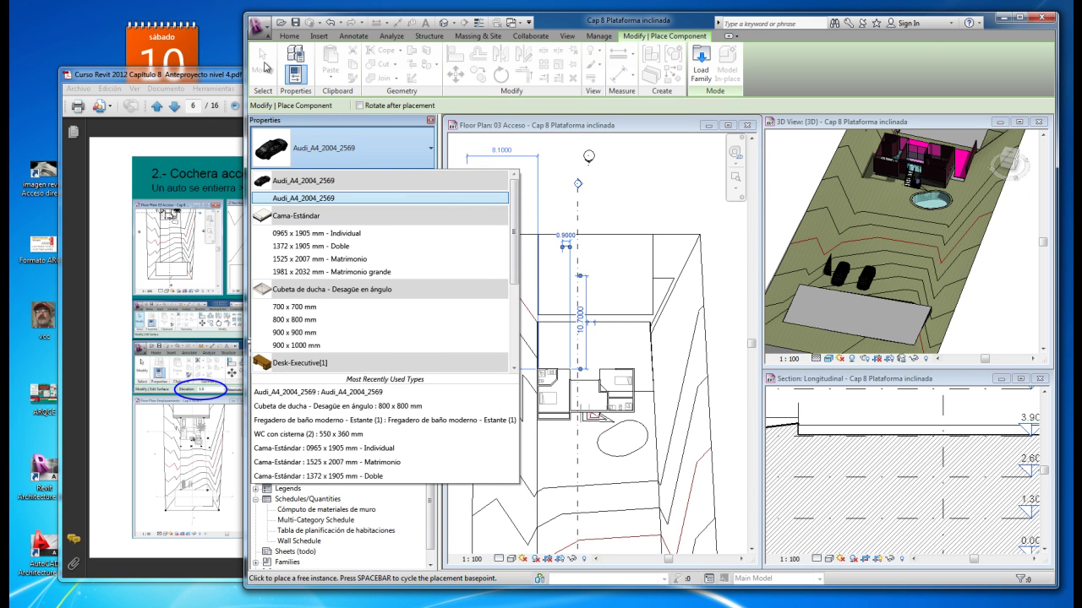
{"action": "key", "text": "Escape"}
{"action": "left_click", "coordinate": [903, 271]}
{"action": "middle_click_drag", "start_coordinate": [879, 279], "coordinate": [903, 271], "text": "shift"}
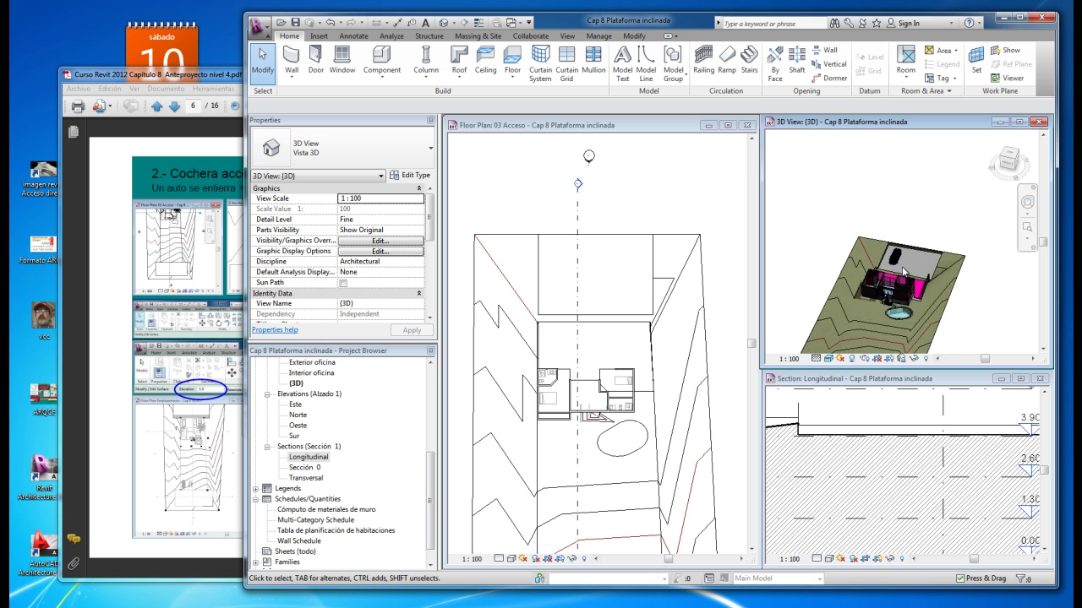
{"action": "scroll", "coordinate": [903, 272], "scroll_direction": "up", "scroll_amount": 4}
{"action": "scroll", "coordinate": [879, 262], "scroll_direction": "up", "scroll_amount": 3}
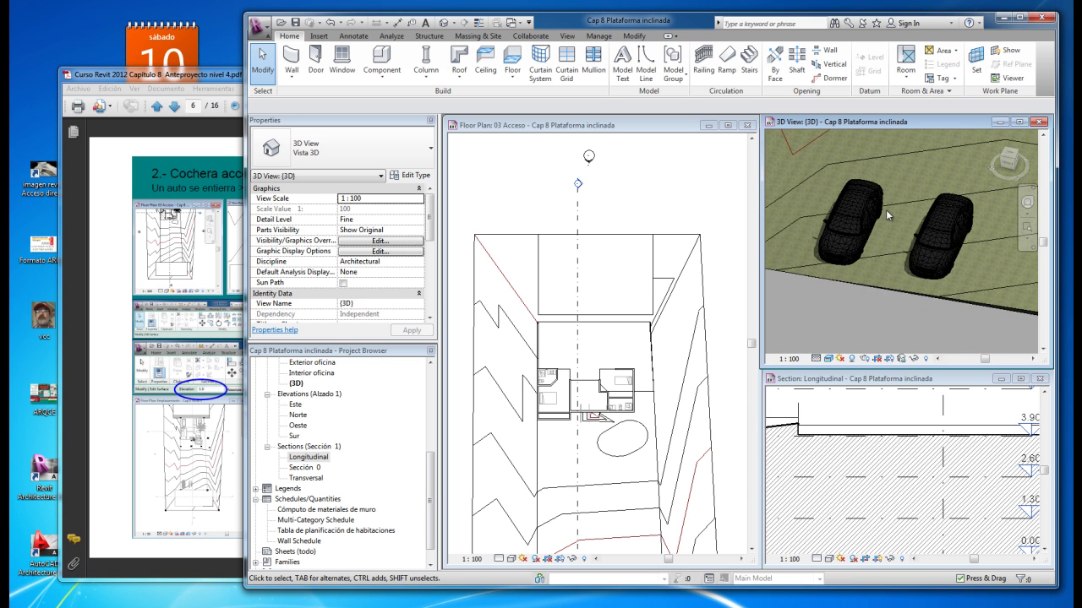
{"action": "scroll", "coordinate": [886, 211], "scroll_direction": "up", "scroll_amount": 1}
{"action": "scroll", "coordinate": [886, 215], "scroll_direction": "up", "scroll_amount": 1}
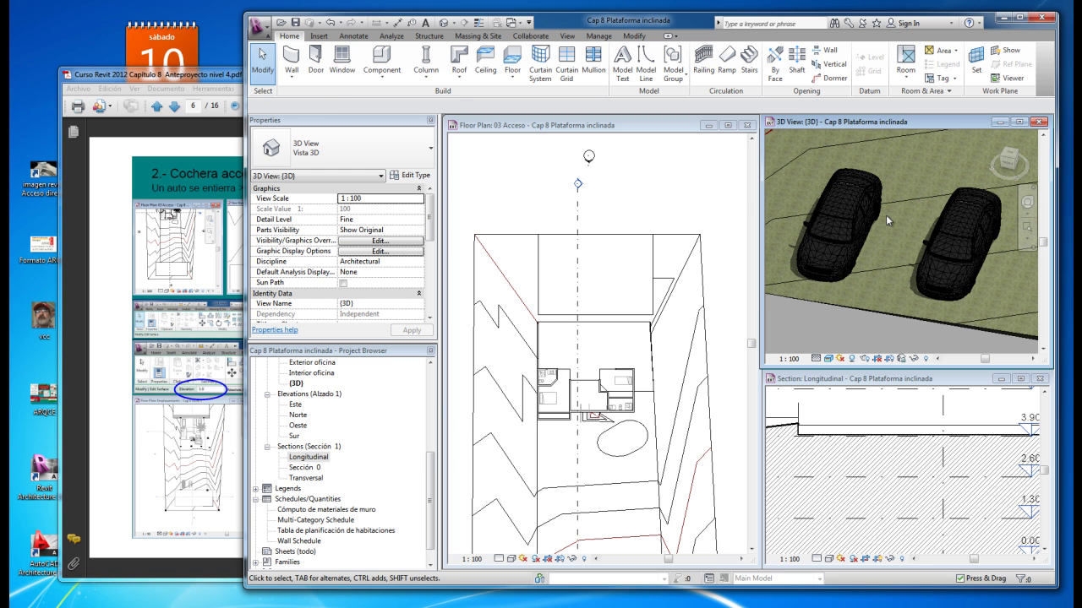
{"action": "key", "text": "alt+Tab"}
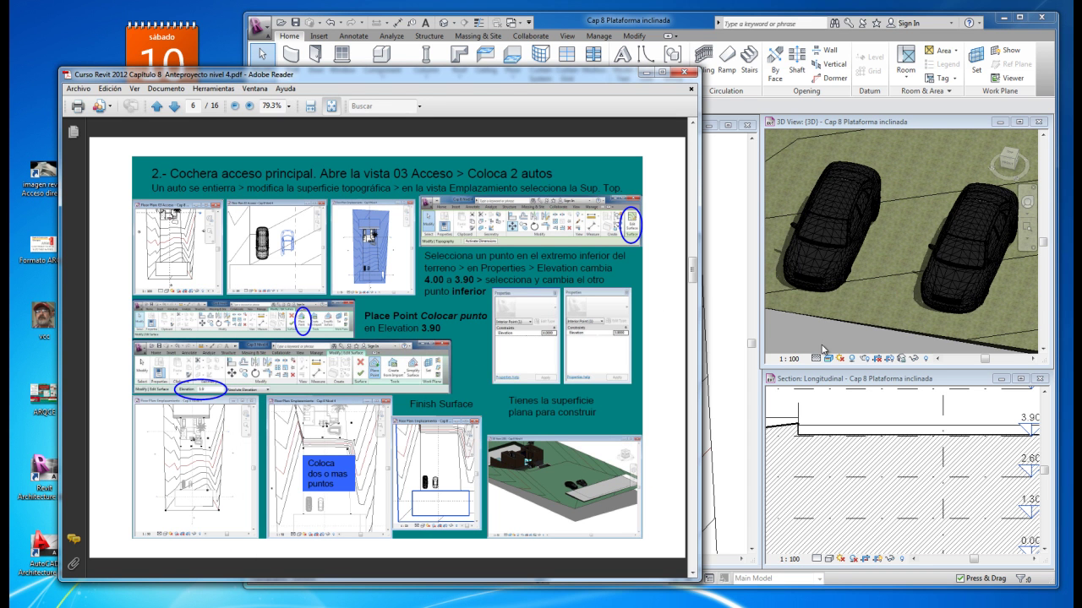
{"action": "key", "text": "alt+Tab"}
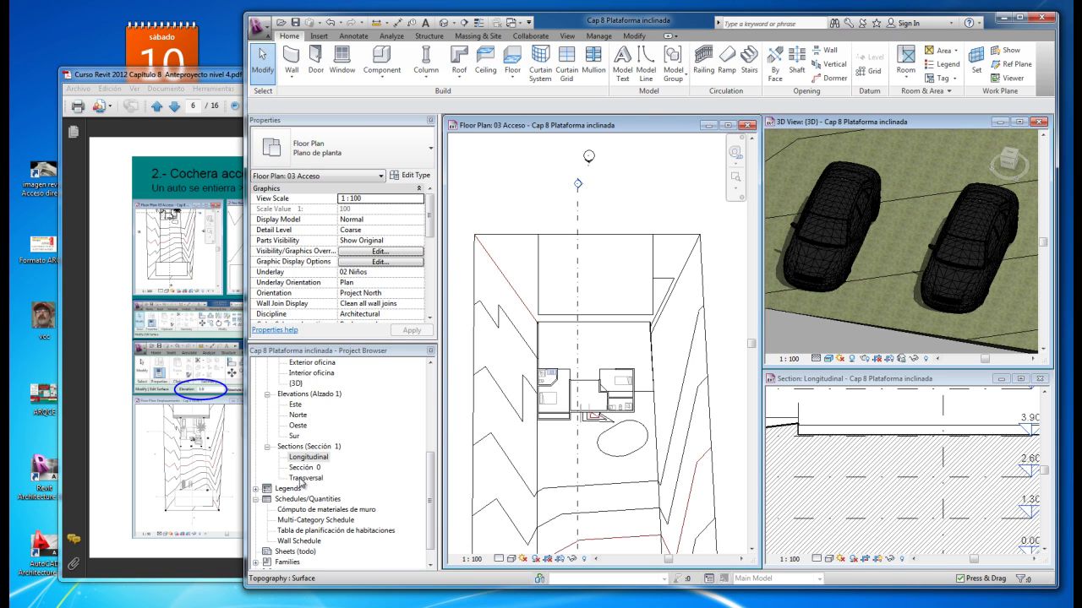
Open the Transversal section and select its section line in the 03 Acceso plan.
{"action": "double_click", "coordinate": [304, 478]}
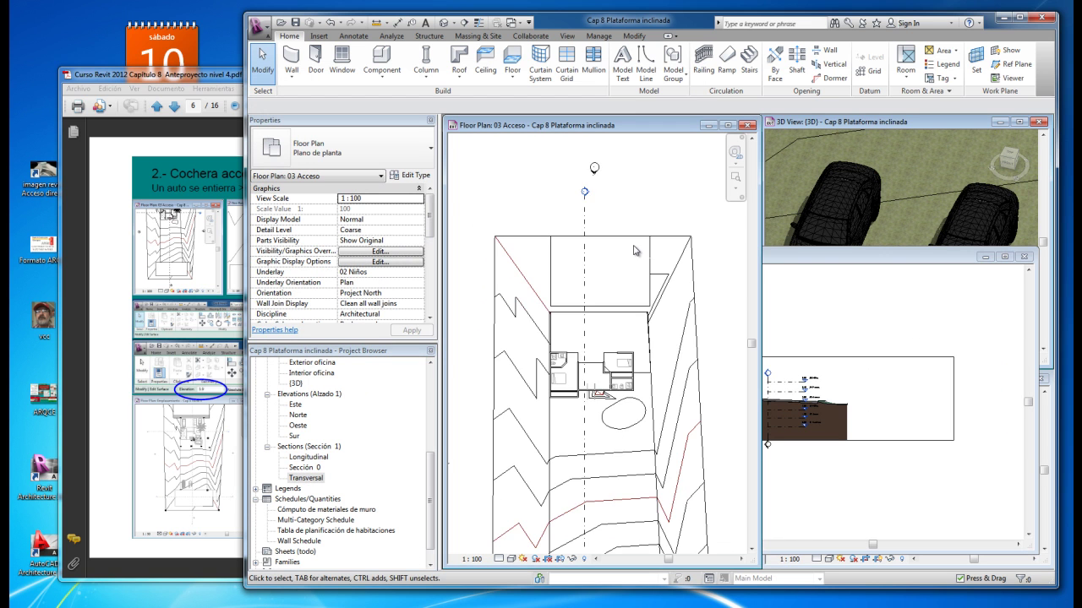
{"action": "scroll", "coordinate": [600, 499], "scroll_direction": "up", "scroll_amount": 2}
{"action": "scroll", "coordinate": [600, 499], "scroll_direction": "up", "scroll_amount": 2}
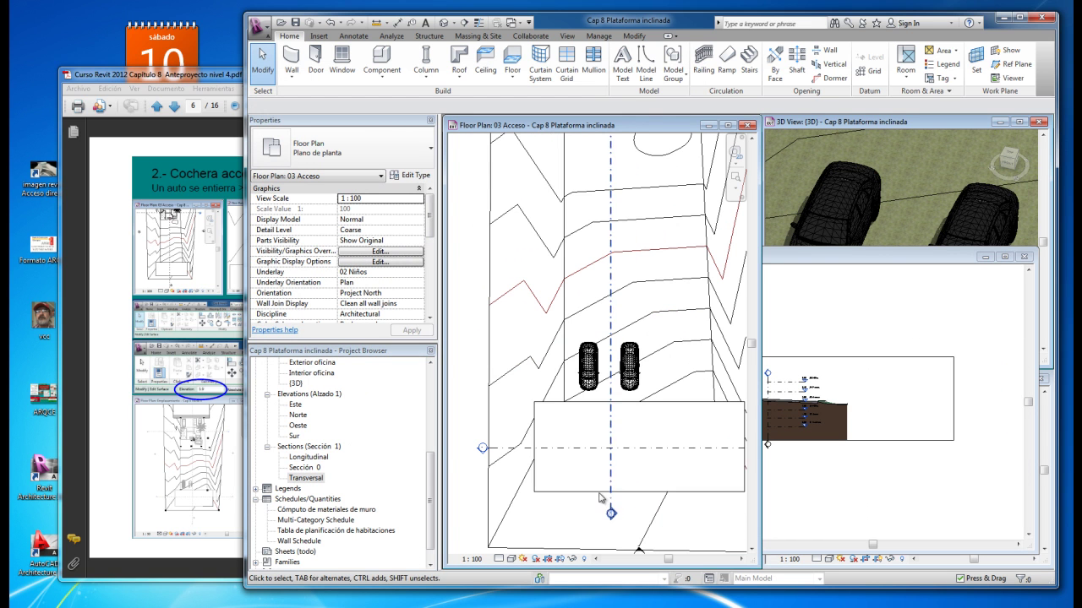
{"action": "left_click", "coordinate": [561, 449]}
{"action": "left_click", "coordinate": [561, 450]}
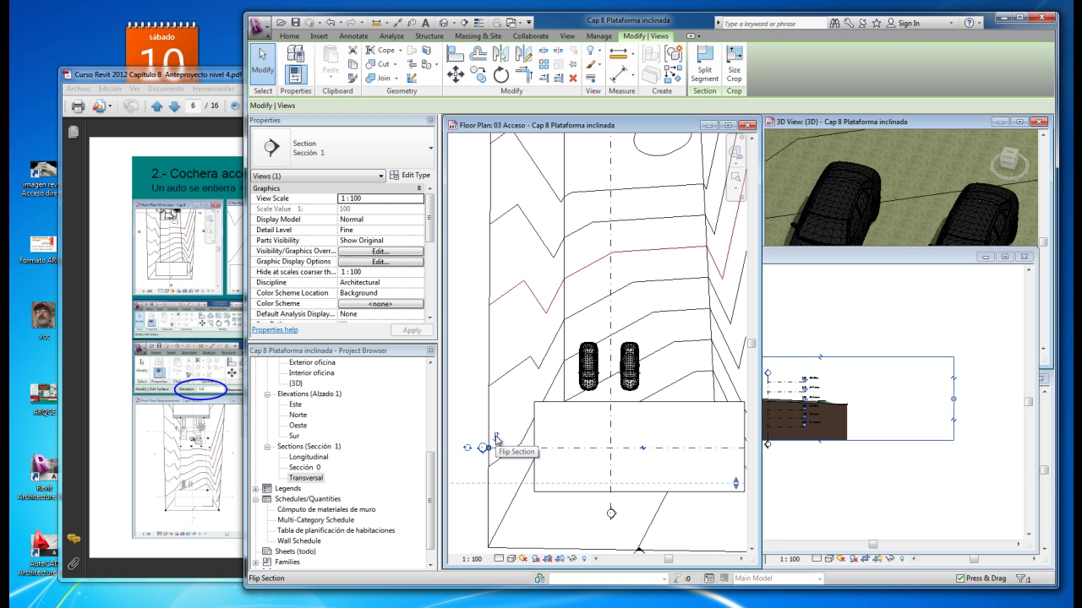
Flip the section to face the cars and drag its far clip up past them.
{"action": "left_click", "coordinate": [496, 439]}
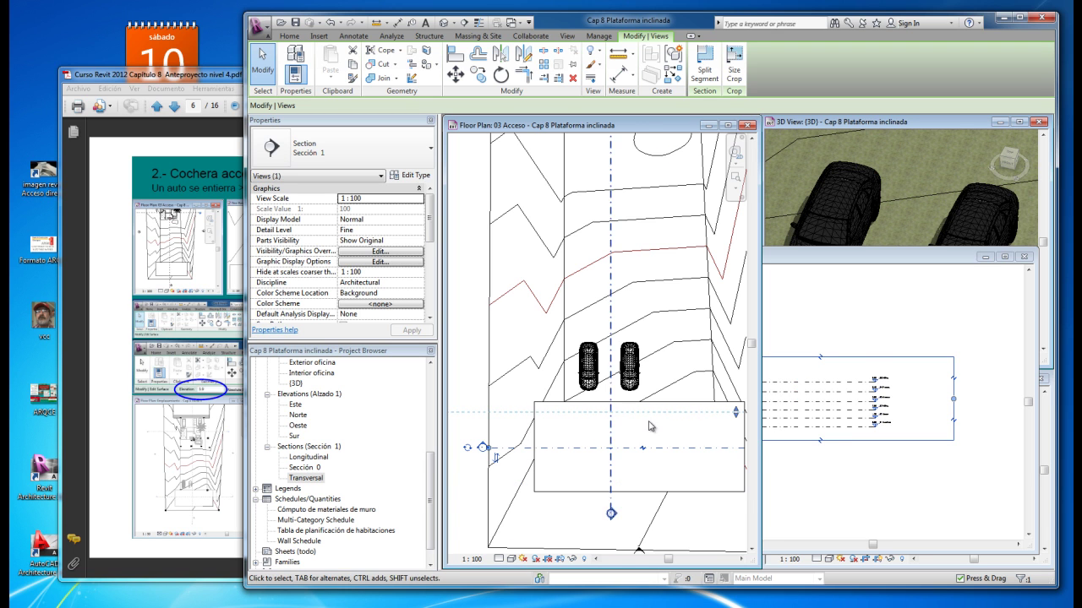
{"action": "scroll", "coordinate": [625, 435], "scroll_direction": "down", "scroll_amount": 1}
{"action": "scroll", "coordinate": [625, 435], "scroll_direction": "down", "scroll_amount": 1}
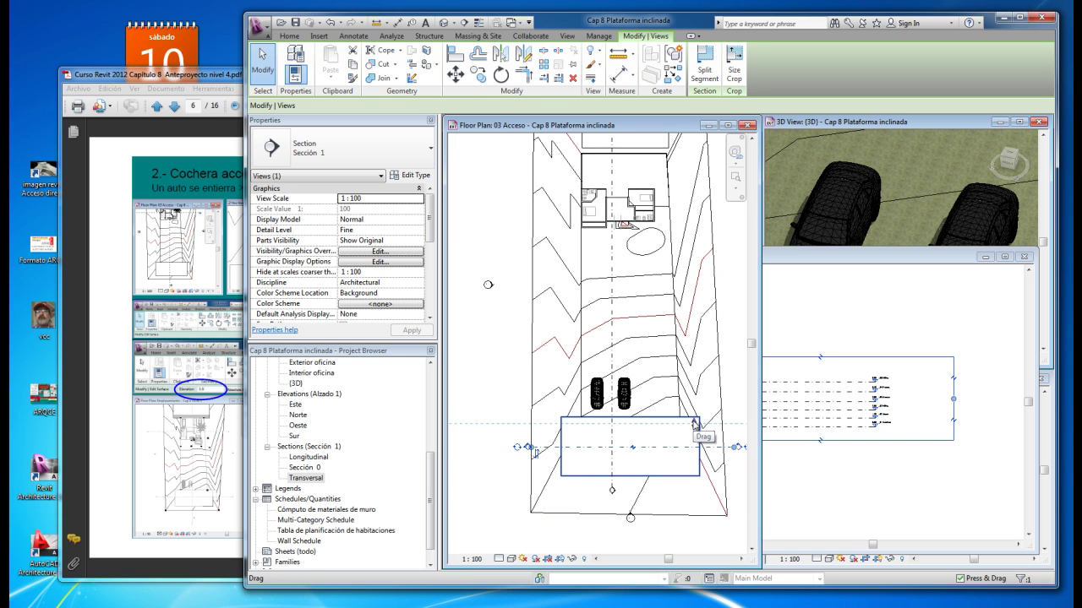
{"action": "left_click_drag", "start_coordinate": [695, 424], "coordinate": [692, 358]}
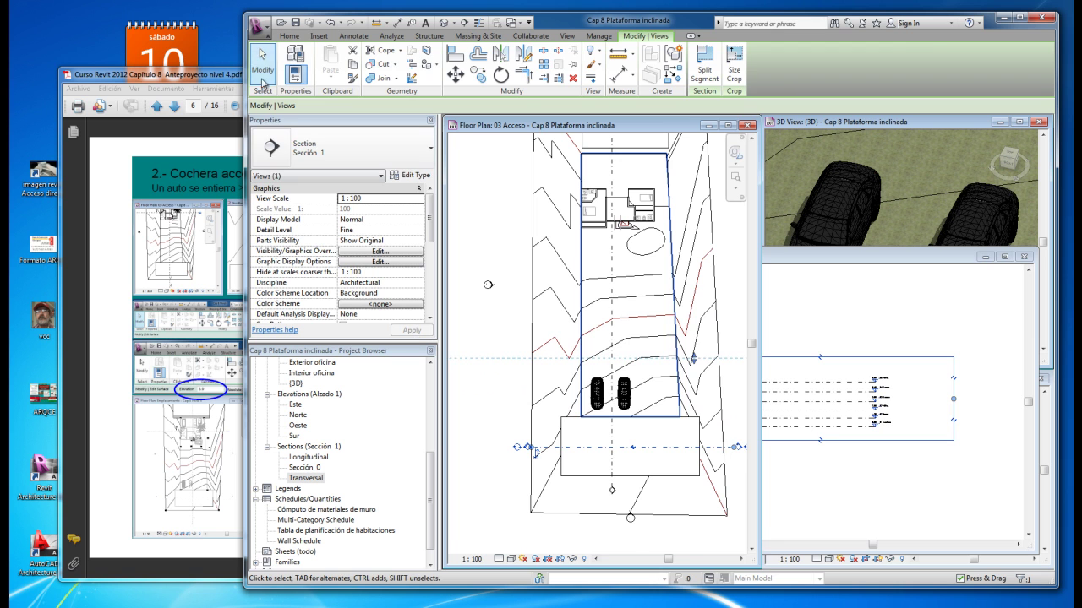
Drag the Transversal section line up in the plan so it cuts through both cars.
{"action": "double_click", "coordinate": [736, 447]}
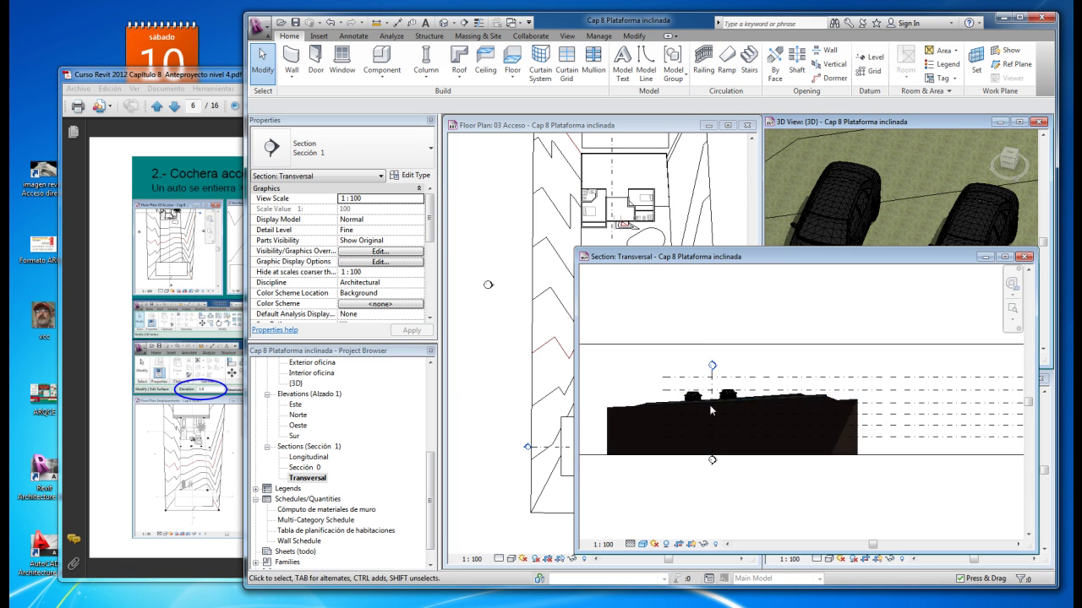
{"action": "scroll", "coordinate": [709, 402], "scroll_direction": "up", "scroll_amount": 3}
{"action": "scroll", "coordinate": [717, 414], "scroll_direction": "up", "scroll_amount": 3}
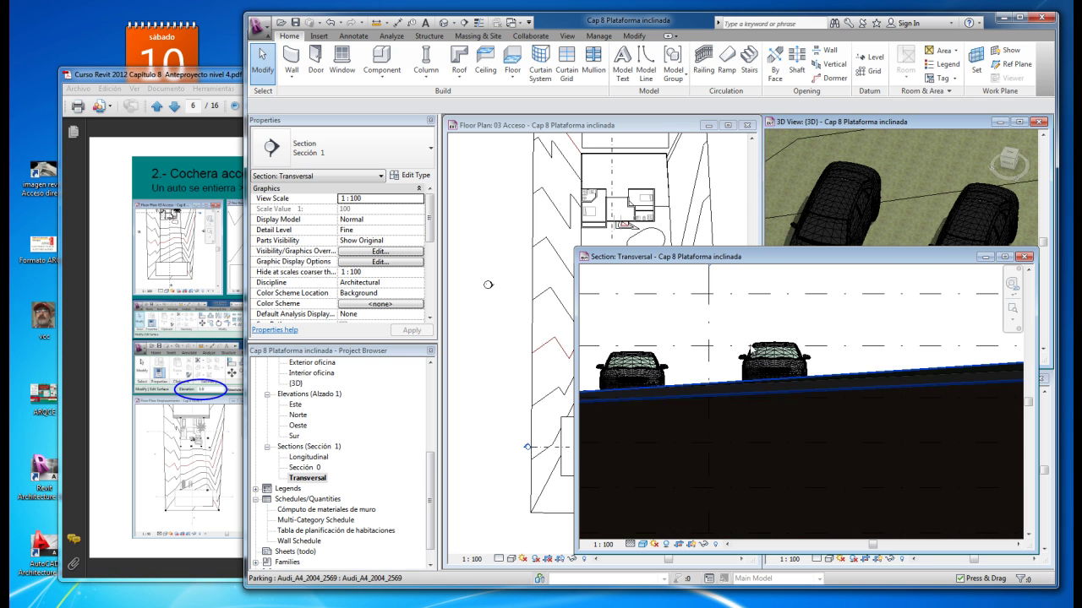
{"action": "left_click", "coordinate": [504, 326]}
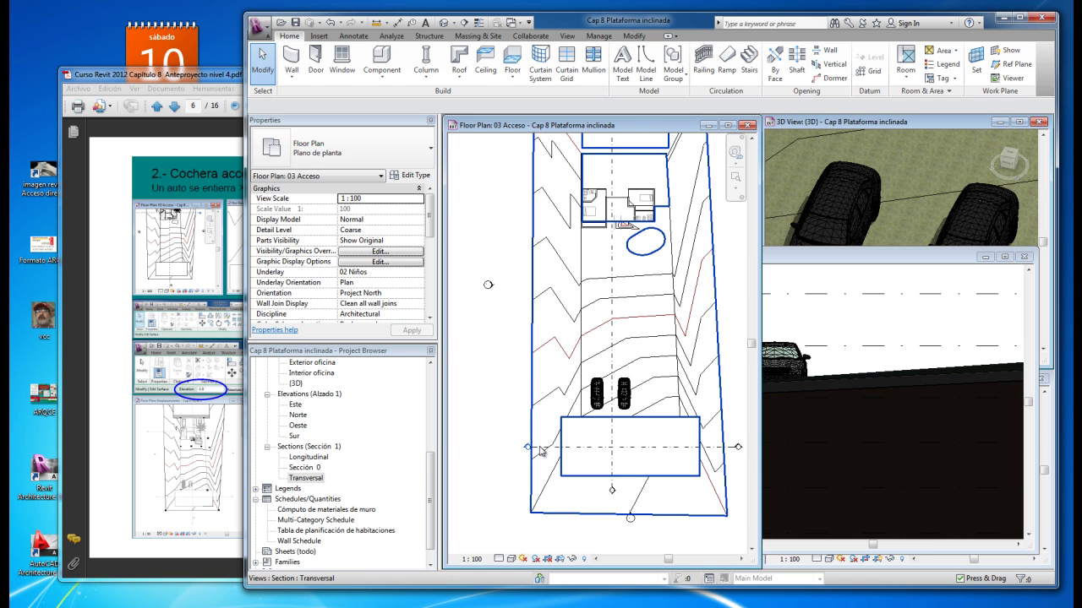
{"action": "left_click", "coordinate": [541, 449]}
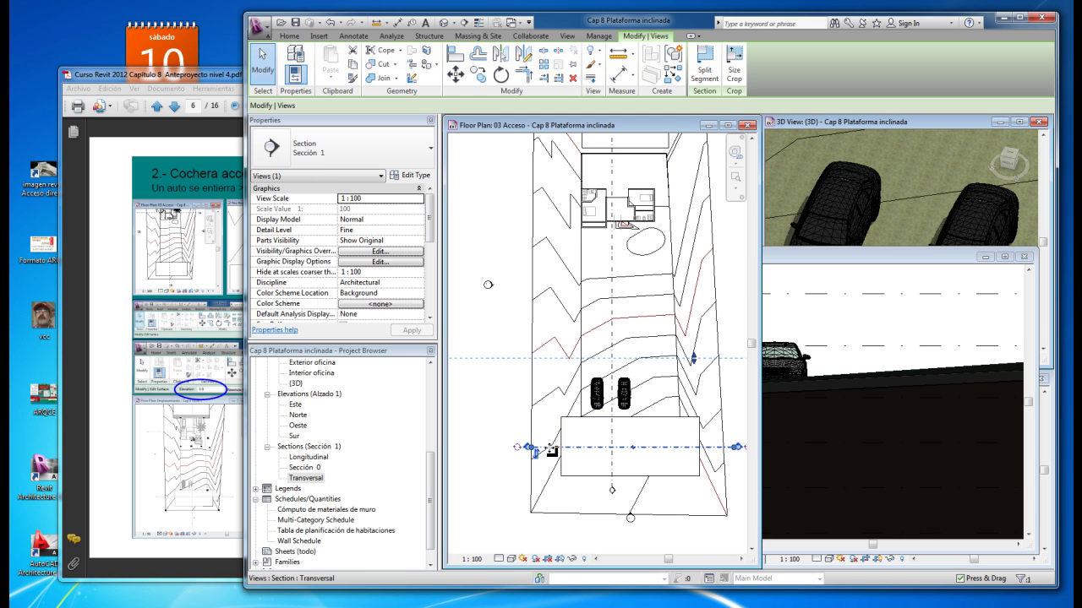
{"action": "left_click_drag", "start_coordinate": [550, 450], "coordinate": [554, 394]}
{"action": "left_click", "coordinate": [482, 358]}
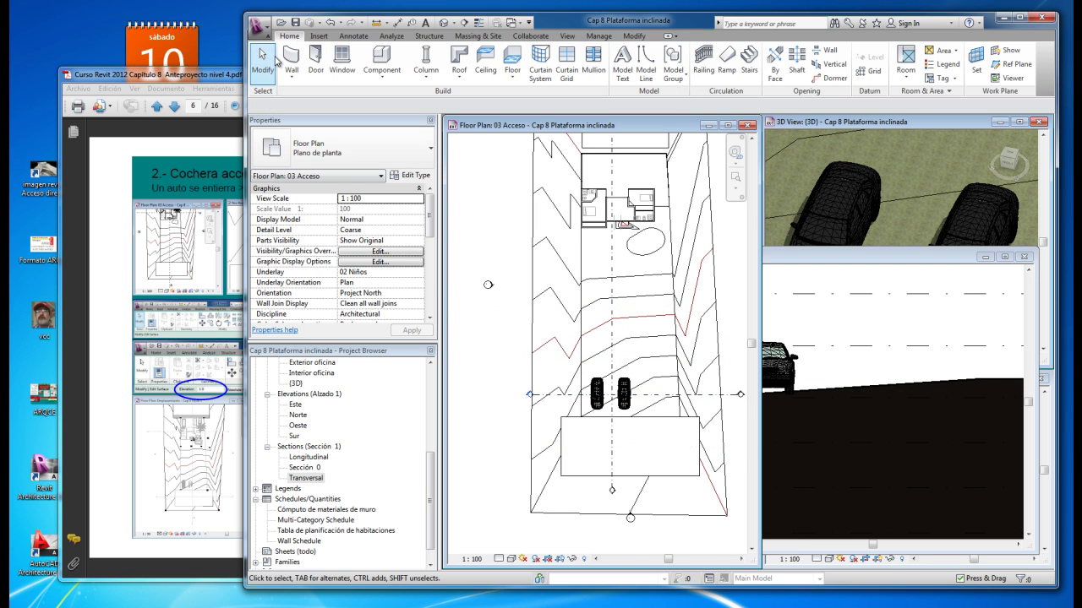
Pan and zoom the Transversal section to frame the cars above the sloped ground.
{"action": "left_click", "coordinate": [904, 338]}
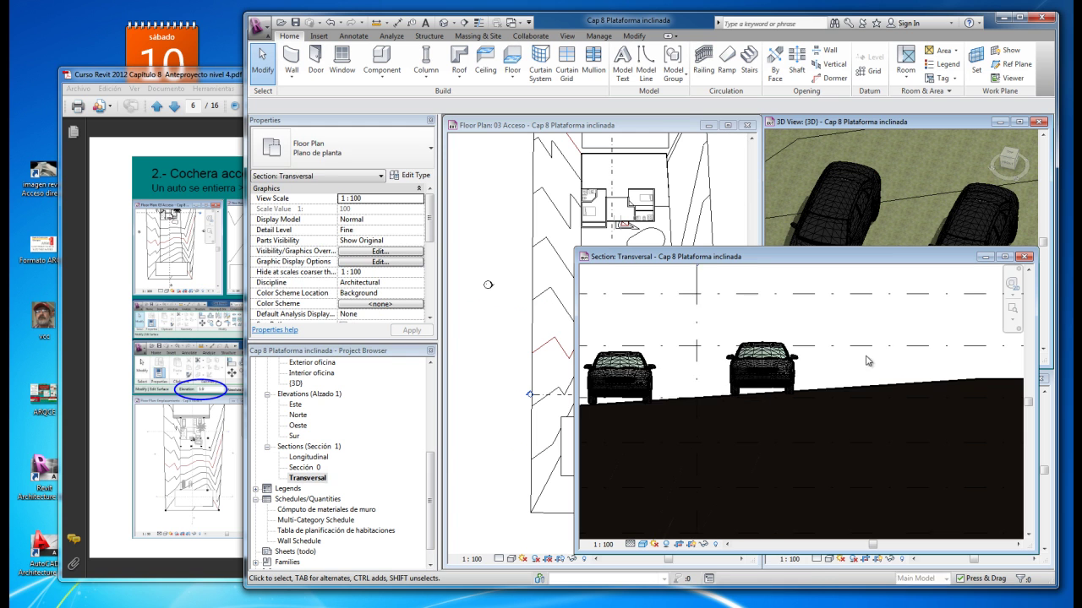
{"action": "middle_click_drag", "start_coordinate": [680, 410], "coordinate": [911, 419]}
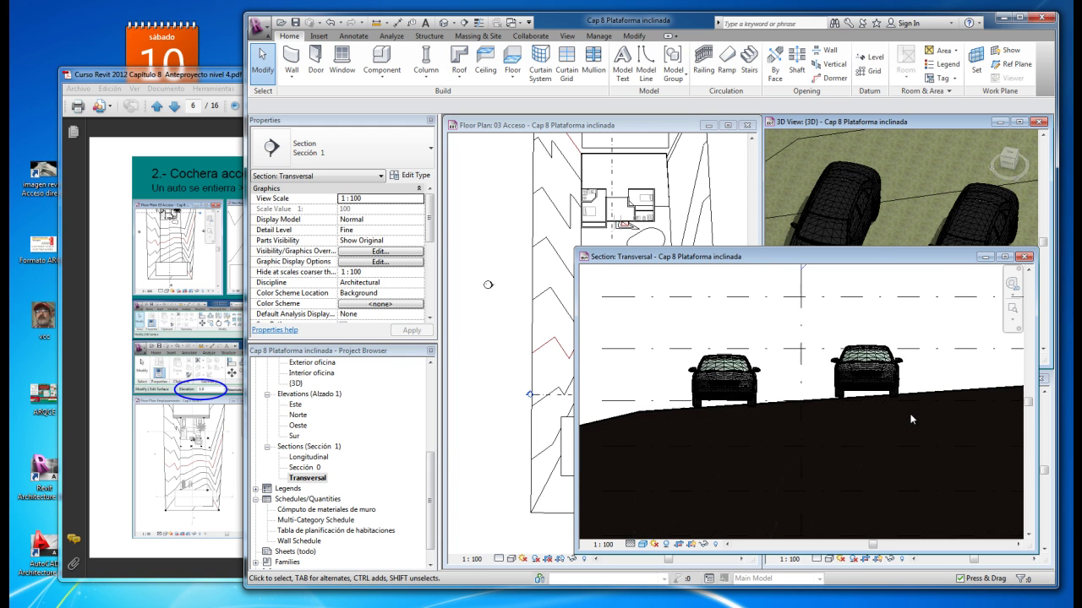
{"action": "scroll", "coordinate": [911, 419], "scroll_direction": "down", "scroll_amount": 2}
{"action": "scroll", "coordinate": [895, 414], "scroll_direction": "down", "scroll_amount": 1}
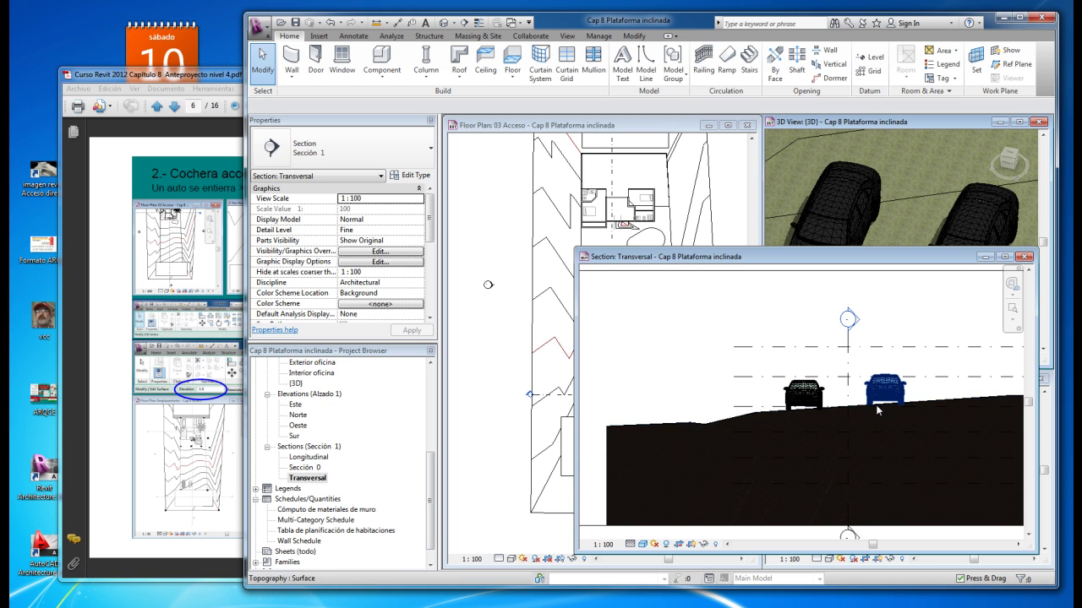
{"action": "left_click", "coordinate": [820, 392]}
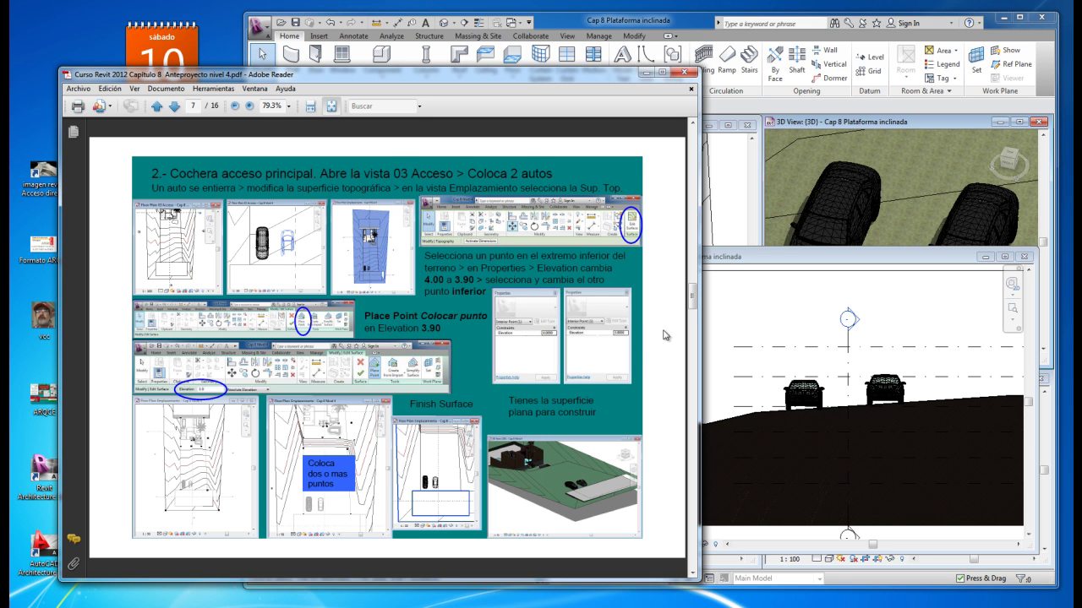
{"action": "scroll", "coordinate": [663, 336], "scroll_direction": "down", "scroll_amount": 2}
Select the toposurface, enter Edit Surface past the clipping warning, and start Place Point.
{"action": "left_click", "coordinate": [788, 319]}
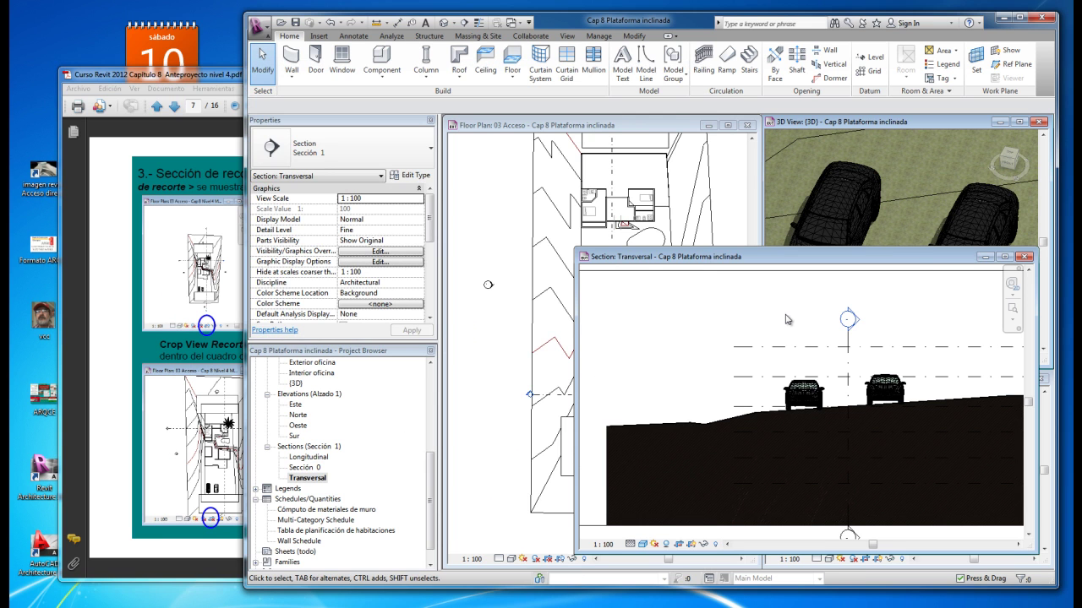
{"action": "left_click", "coordinate": [575, 300]}
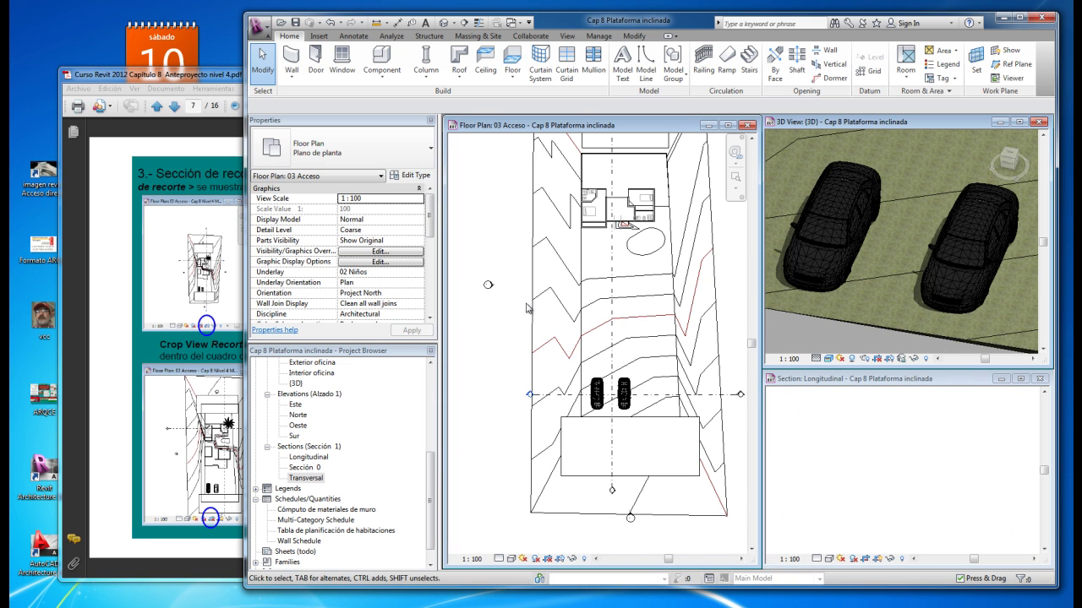
{"action": "left_click", "coordinate": [580, 353]}
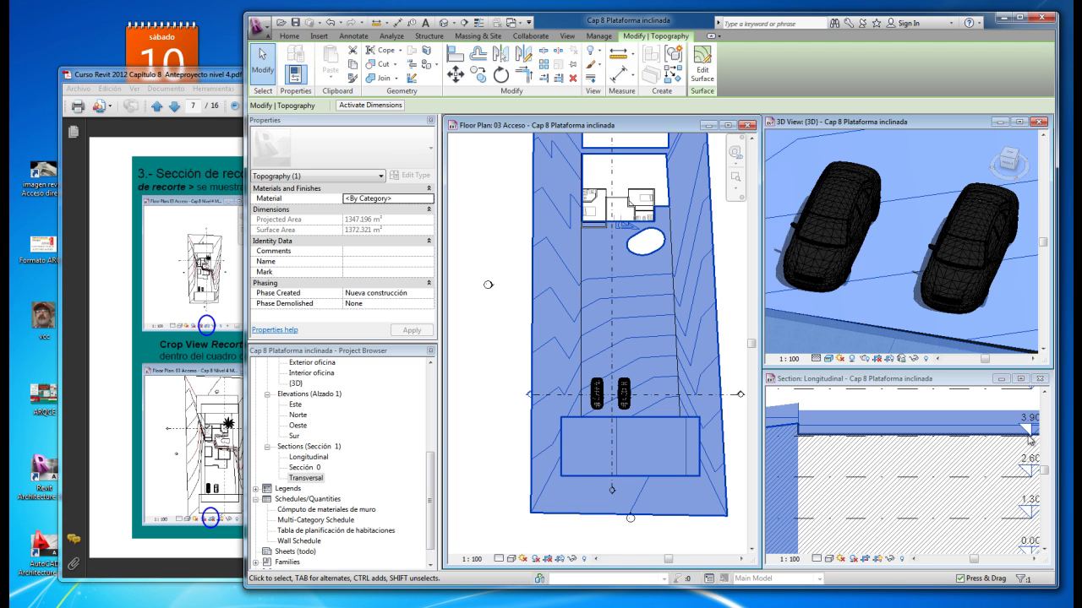
{"action": "left_click", "coordinate": [576, 414]}
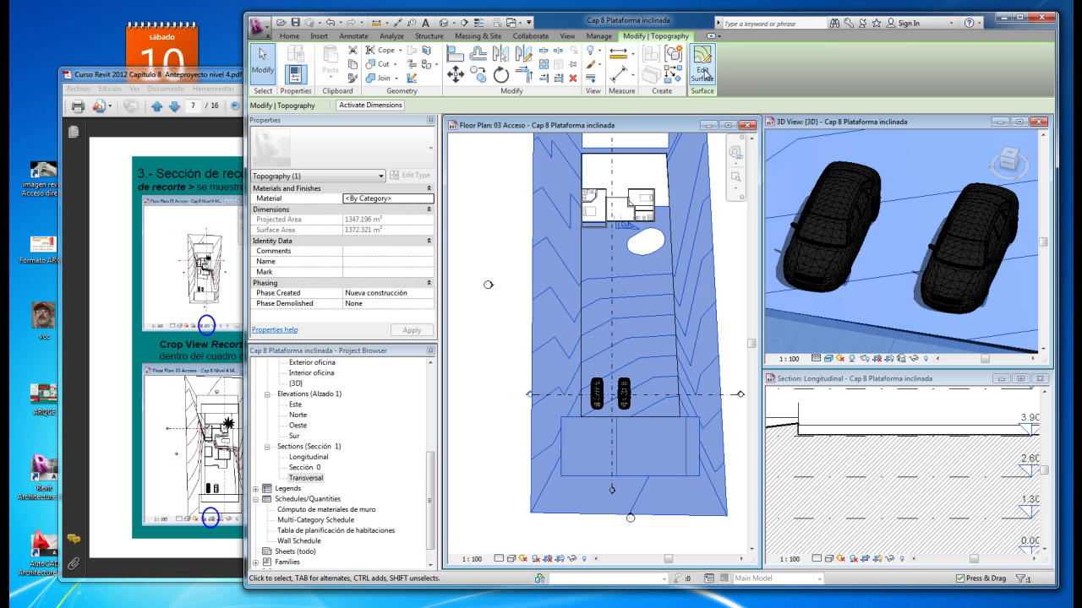
{"action": "left_click", "coordinate": [709, 72]}
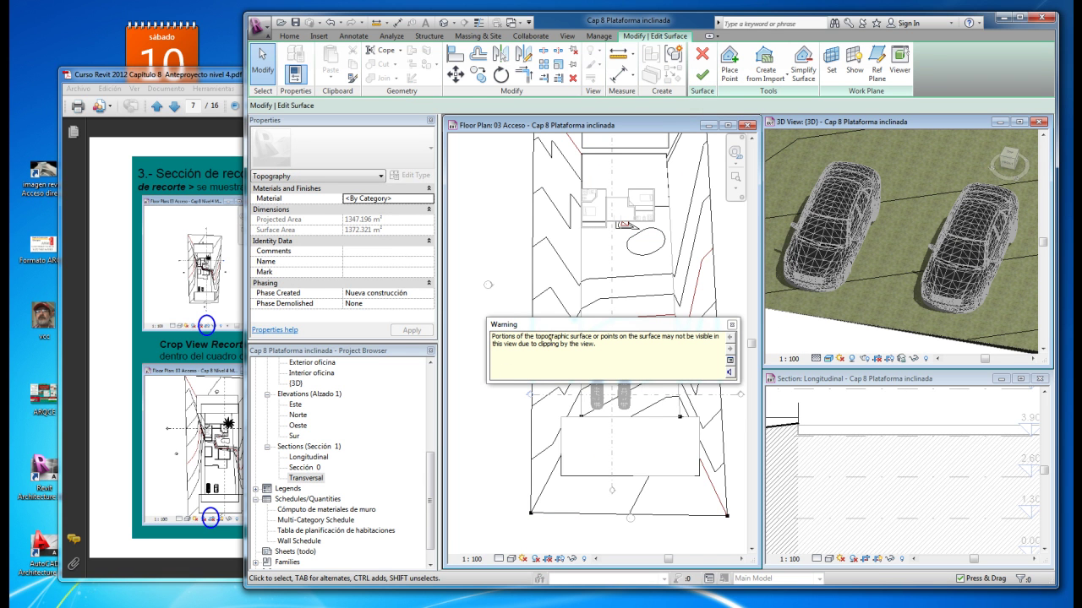
{"action": "left_click", "coordinate": [733, 327]}
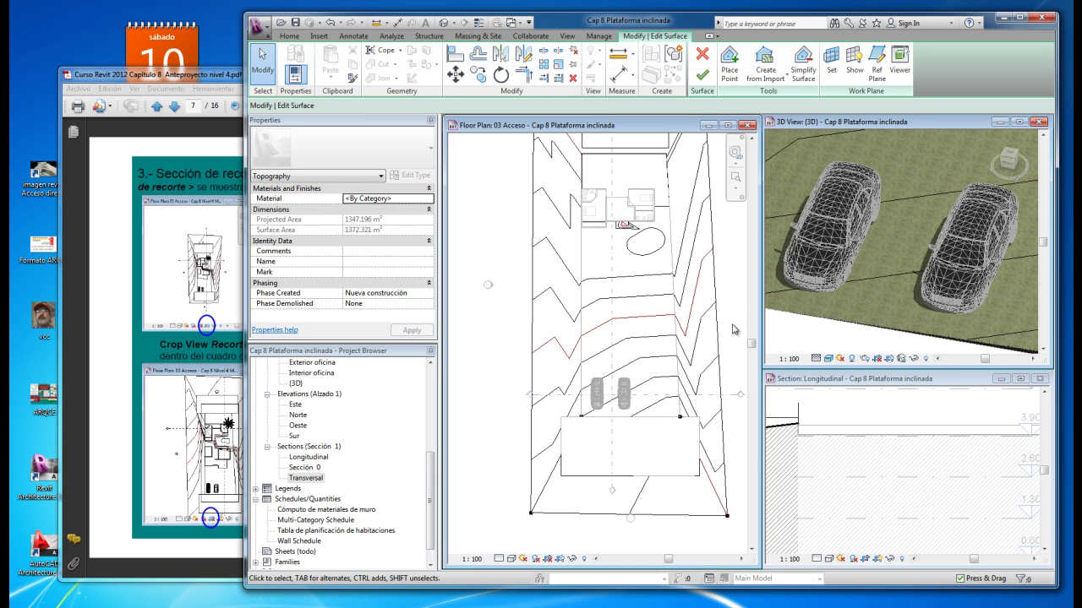
{"action": "left_click", "coordinate": [728, 73]}
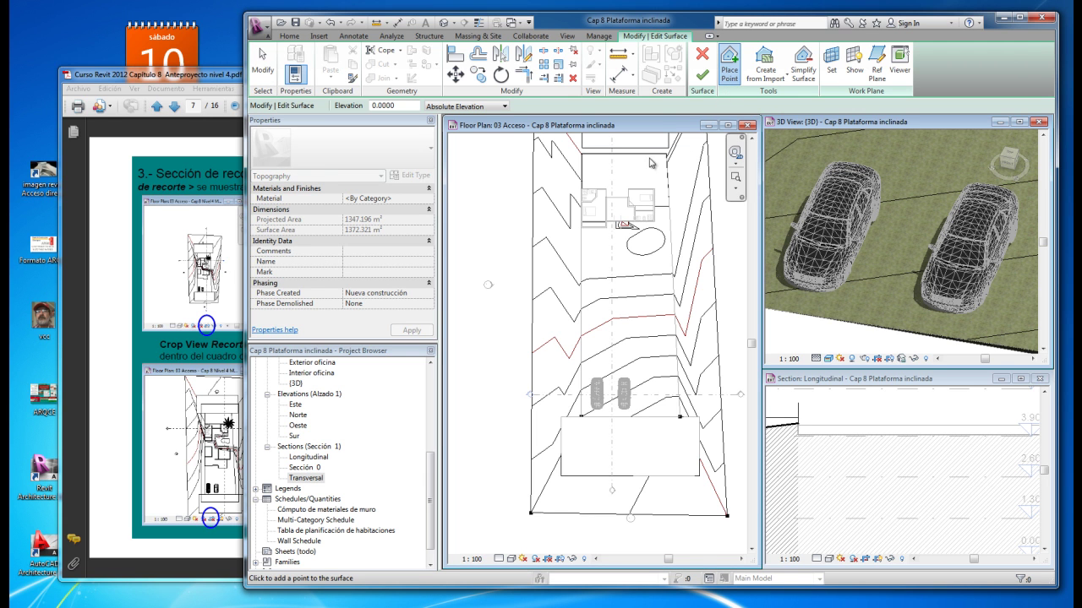
Set point elevation to 3.90 and add six topography points around the pad and cars.
{"action": "left_click", "coordinate": [394, 106]}
{"action": "left_click_drag", "start_coordinate": [397, 107], "coordinate": [363, 109]}
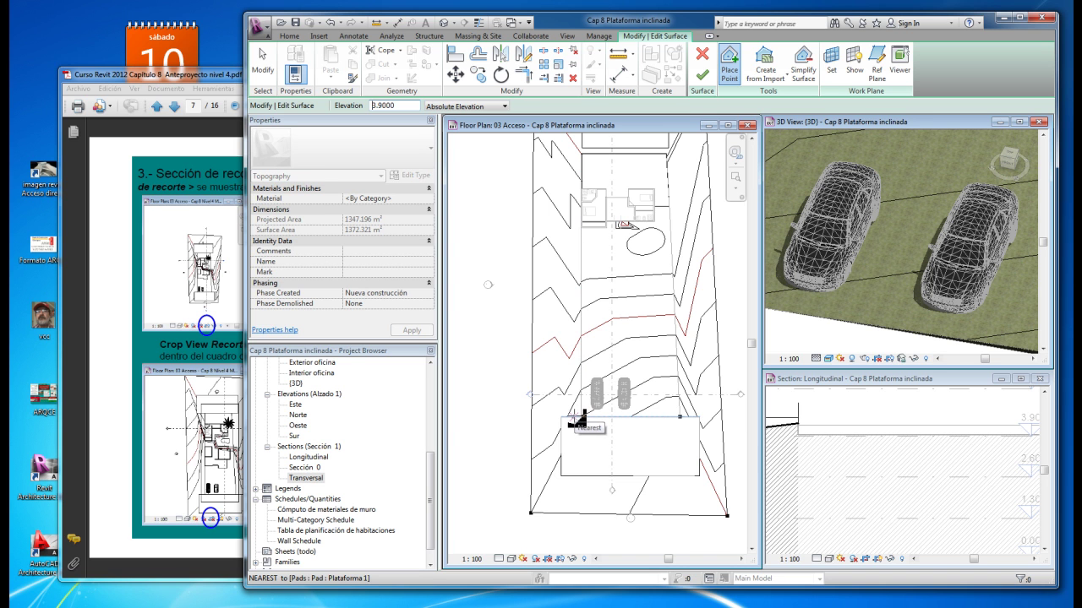
{"action": "left_click", "coordinate": [575, 417]}
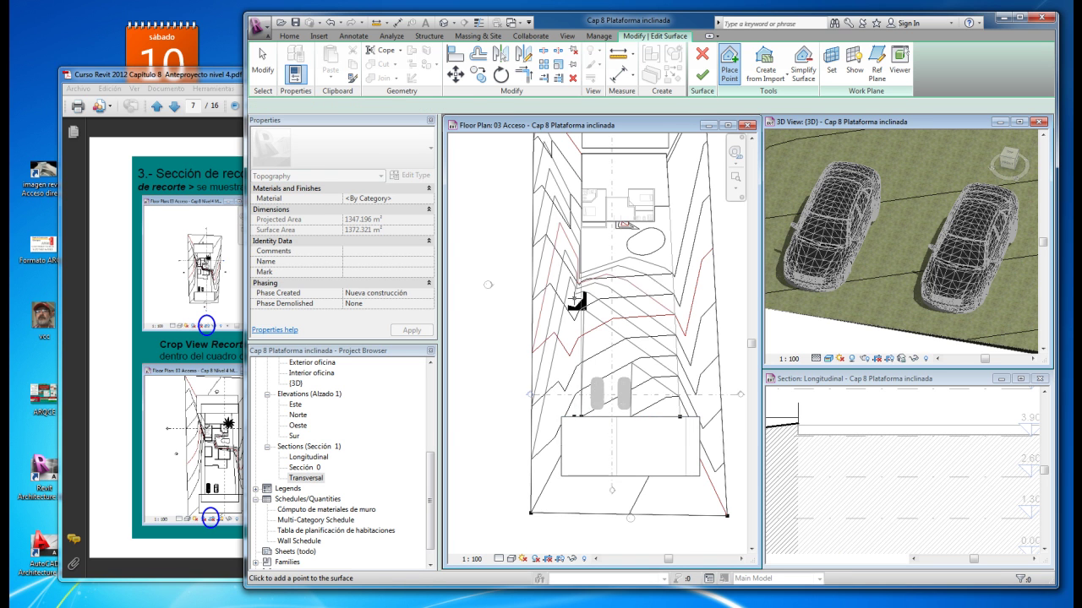
{"action": "left_click", "coordinate": [574, 300]}
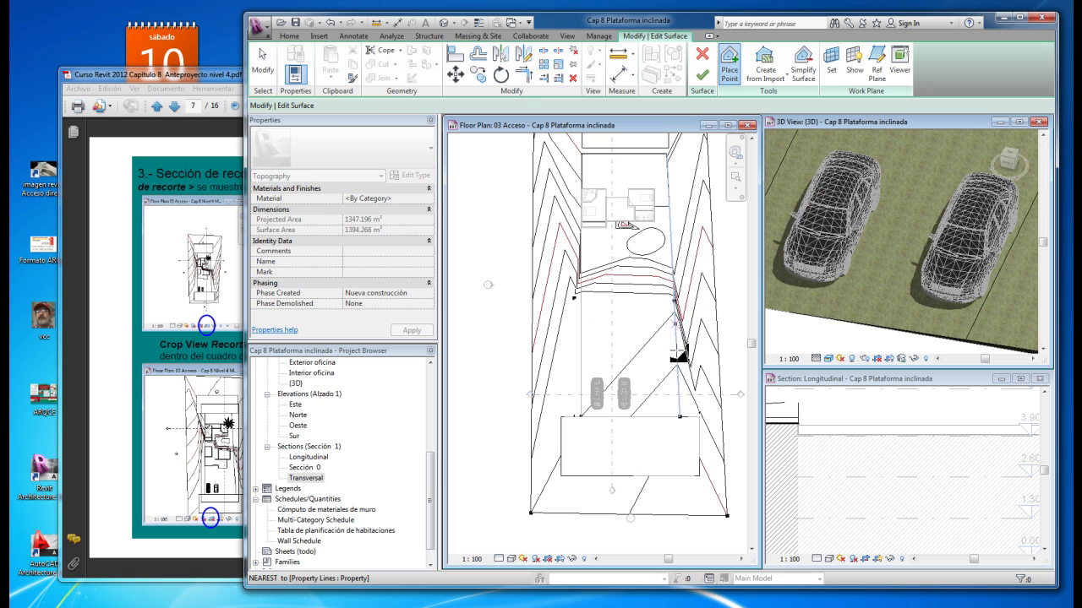
{"action": "left_click", "coordinate": [677, 389]}
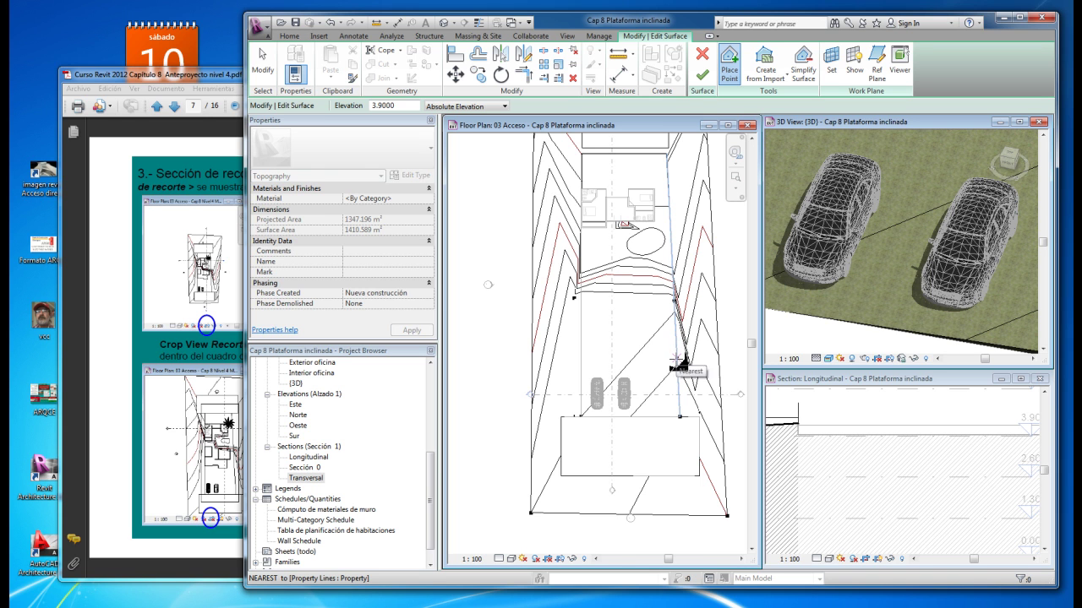
{"action": "left_click", "coordinate": [677, 362]}
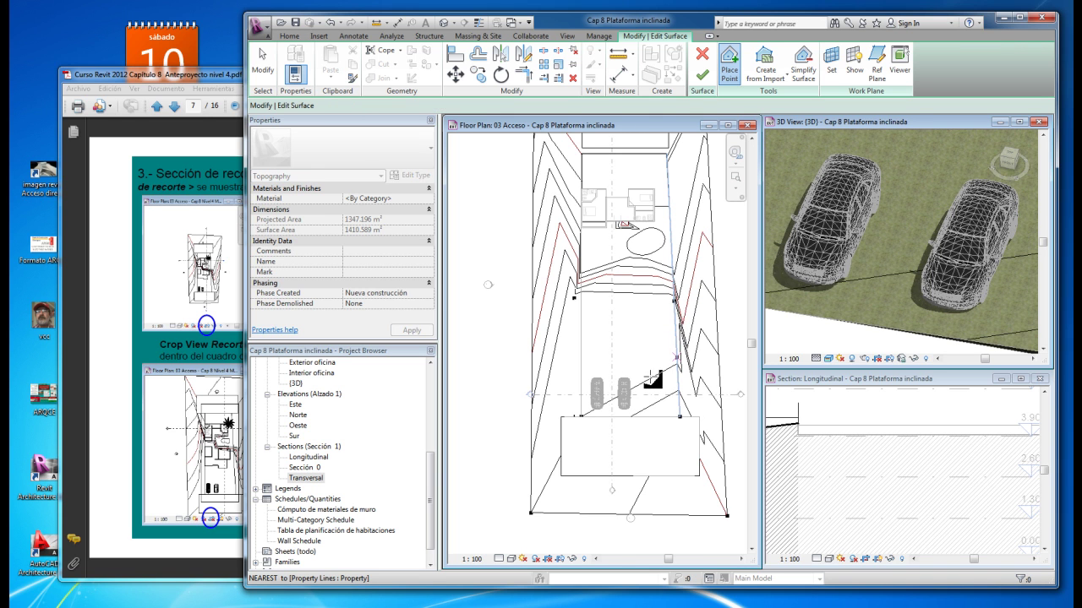
{"action": "left_click", "coordinate": [679, 415]}
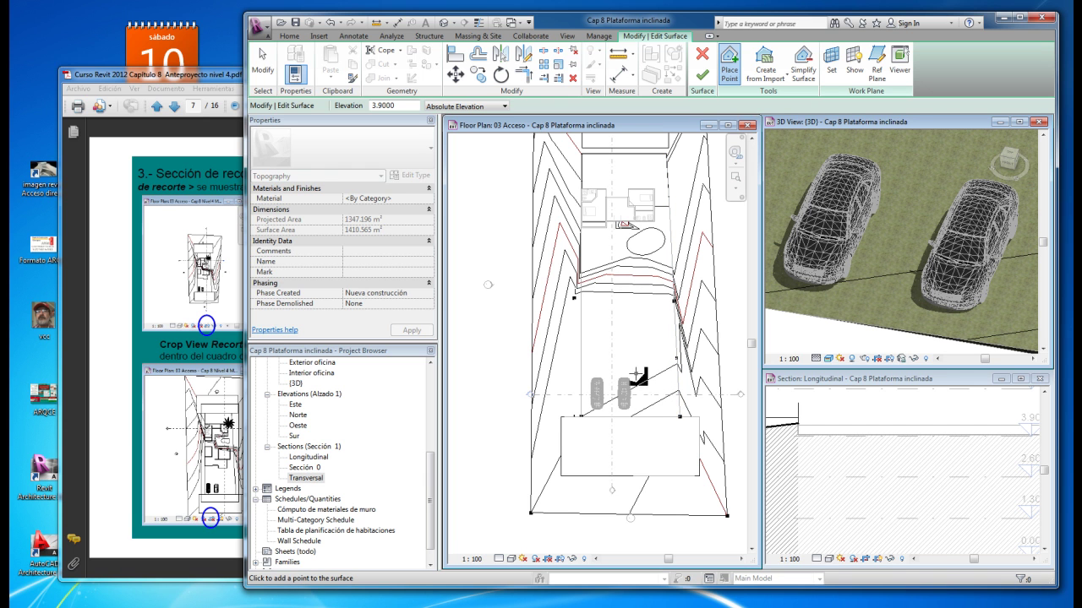
{"action": "left_click", "coordinate": [636, 372]}
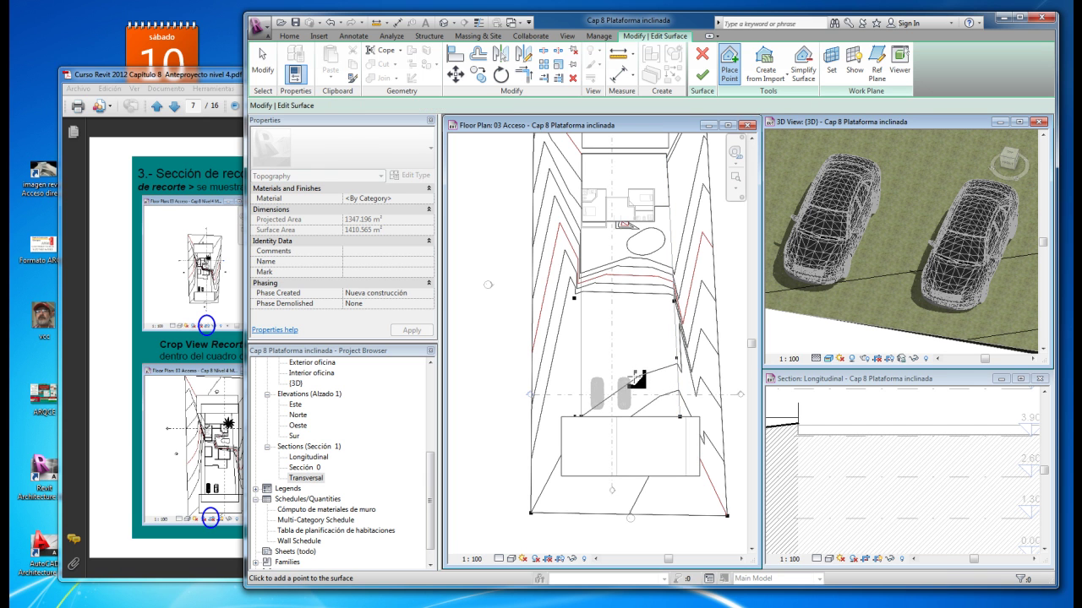
{"action": "scroll", "coordinate": [636, 397], "scroll_direction": "up", "scroll_amount": 2}
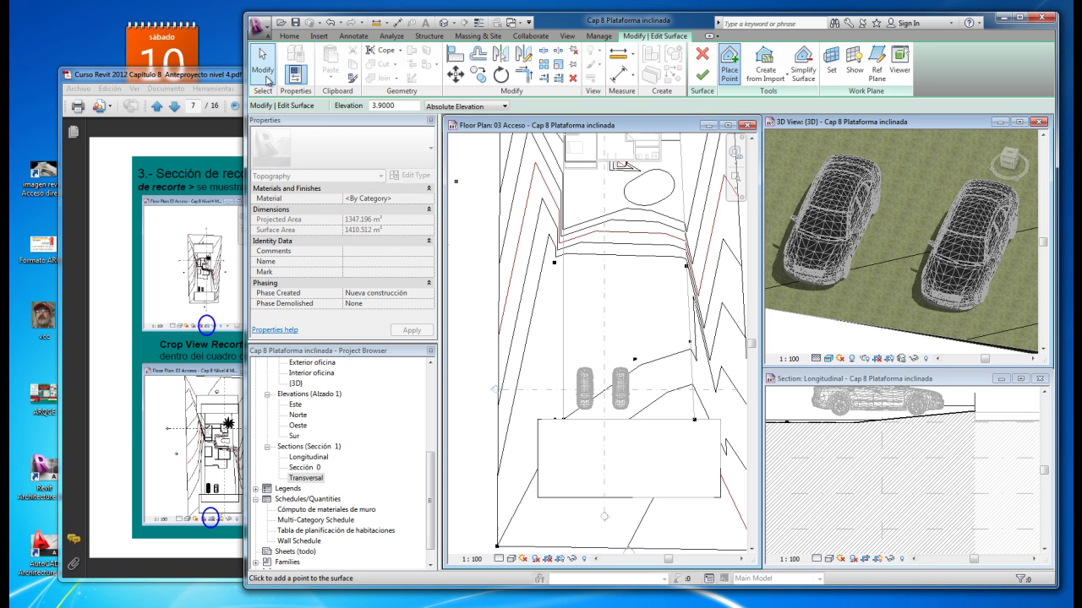
{"action": "left_click", "coordinate": [265, 68]}
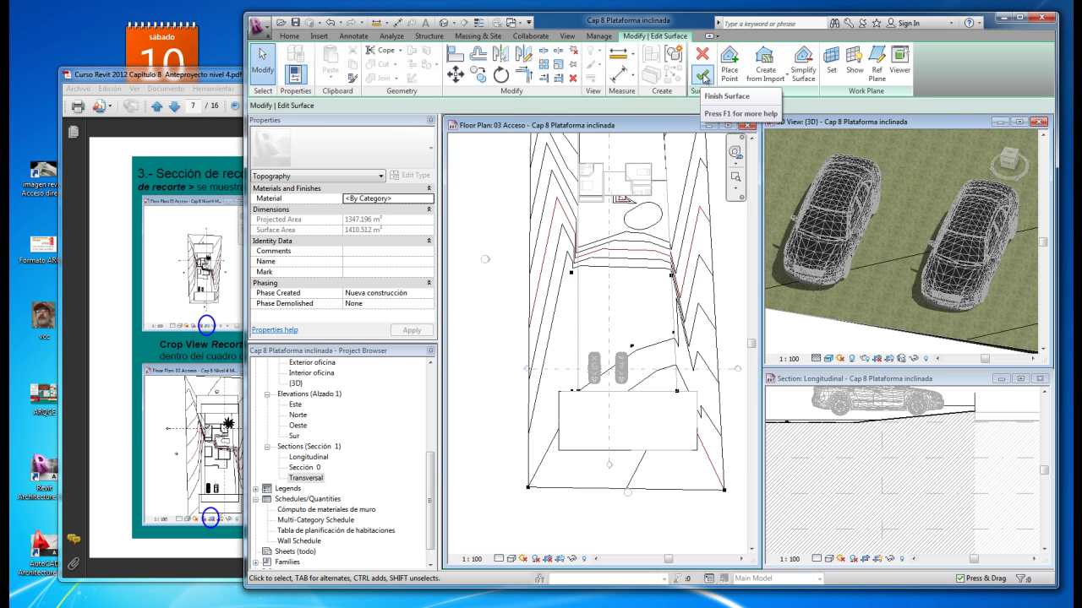
Finish the surface edit, zoom out in the plan, and deselect the car.
{"action": "left_click", "coordinate": [706, 77]}
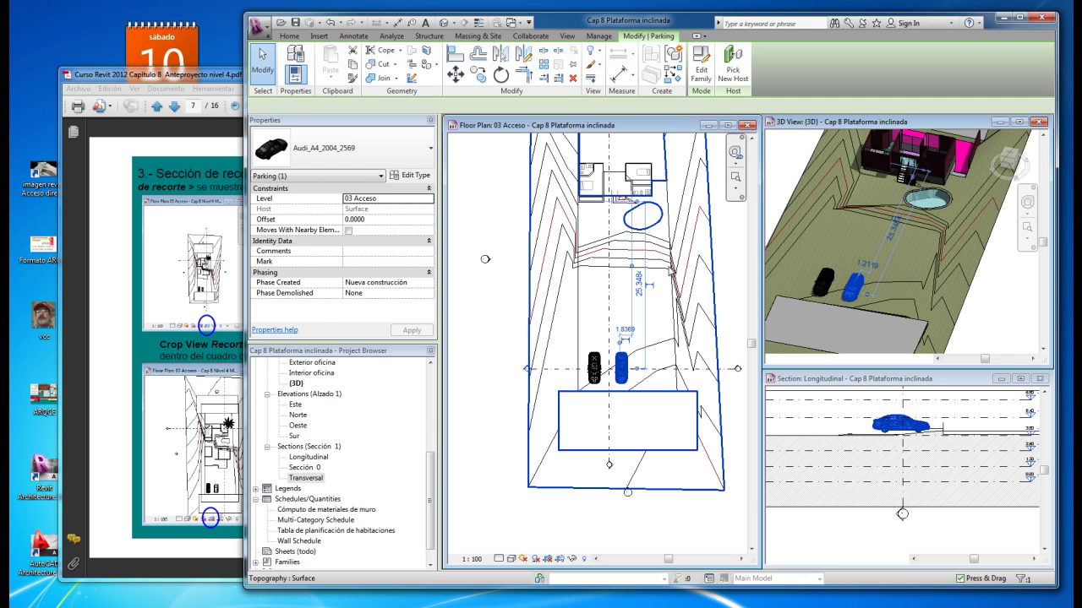
{"action": "scroll", "coordinate": [585, 364], "scroll_direction": "down", "scroll_amount": 2}
{"action": "scroll", "coordinate": [585, 364], "scroll_direction": "down", "scroll_amount": 1}
{"action": "scroll", "coordinate": [585, 364], "scroll_direction": "down", "scroll_amount": 1}
{"action": "left_click", "coordinate": [620, 457]}
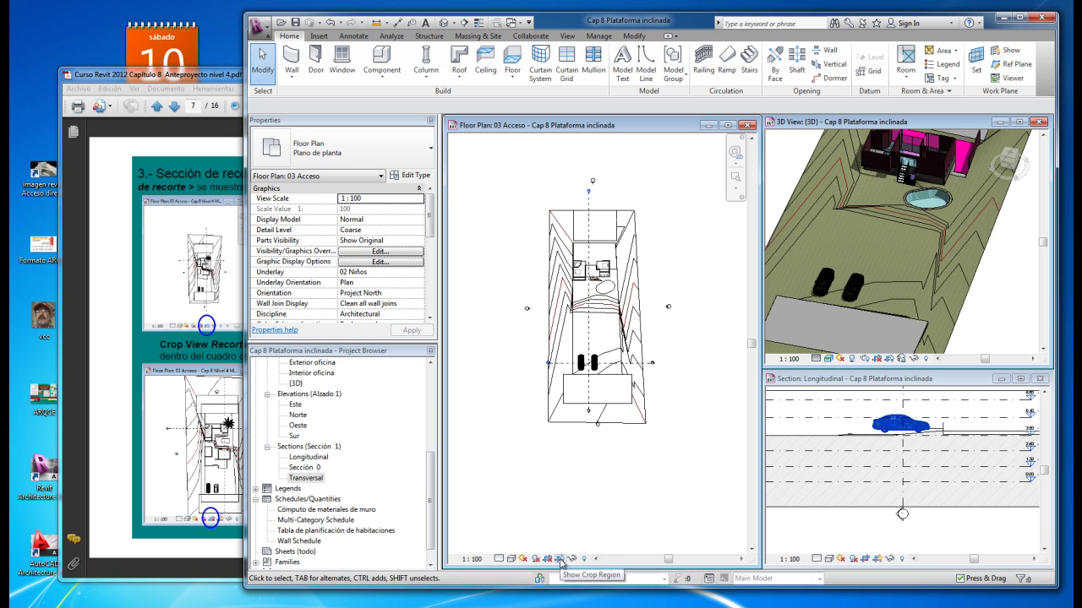
Show the 03 Acceso crop region and pull all four edges in around the pad and cars.
{"action": "left_click", "coordinate": [560, 565]}
{"action": "scroll", "coordinate": [605, 466], "scroll_direction": "down", "scroll_amount": 2}
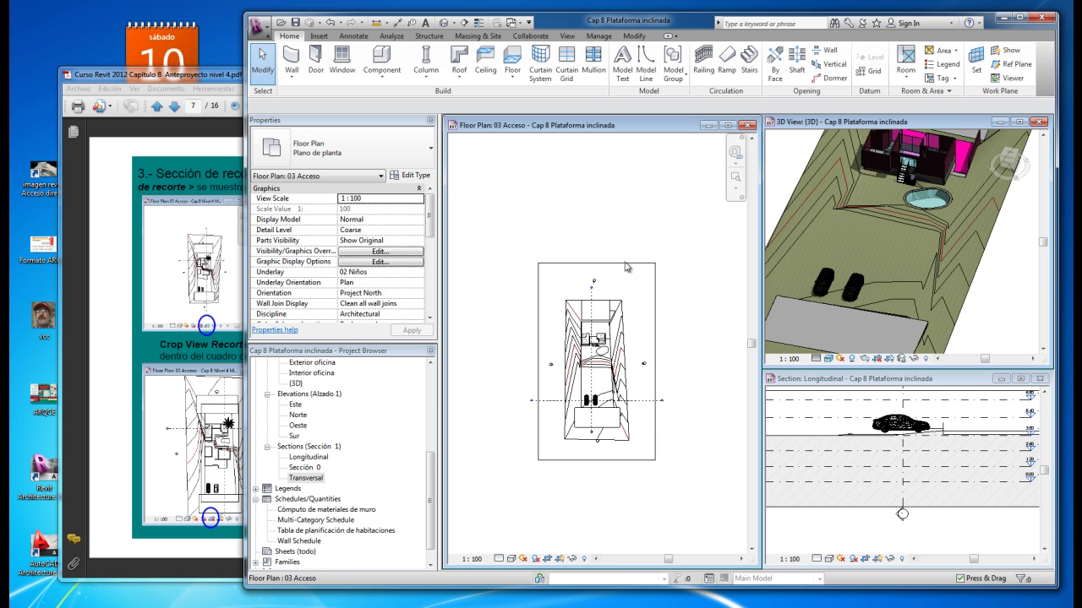
{"action": "left_click", "coordinate": [618, 264]}
{"action": "left_click_drag", "start_coordinate": [597, 265], "coordinate": [597, 362]}
{"action": "left_click_drag", "start_coordinate": [537, 414], "coordinate": [560, 412]}
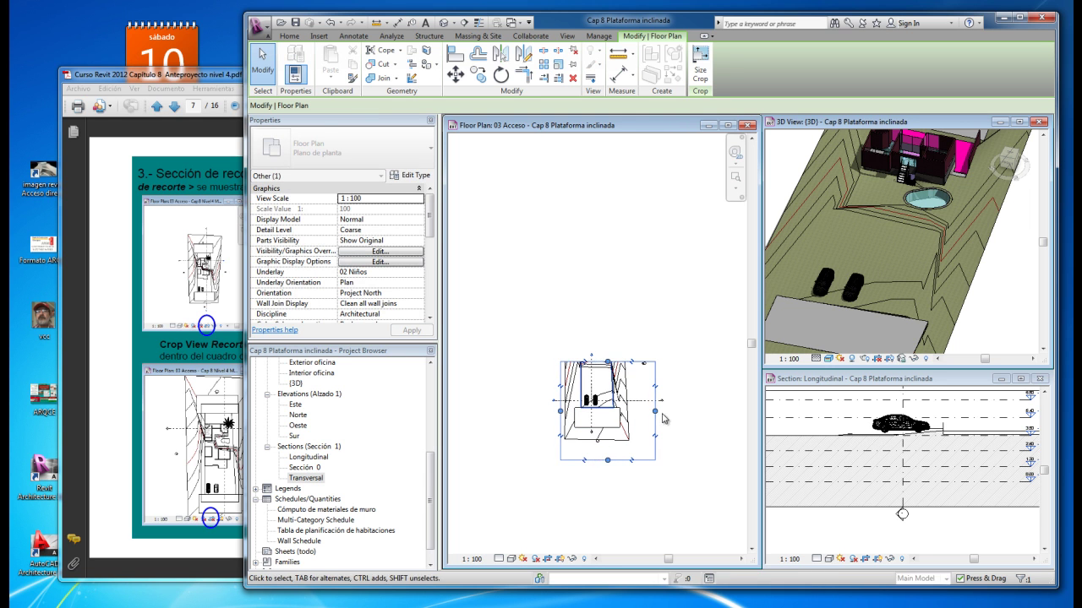
{"action": "left_click_drag", "start_coordinate": [655, 411], "coordinate": [624, 416]}
{"action": "left_click_drag", "start_coordinate": [594, 463], "coordinate": [594, 443]}
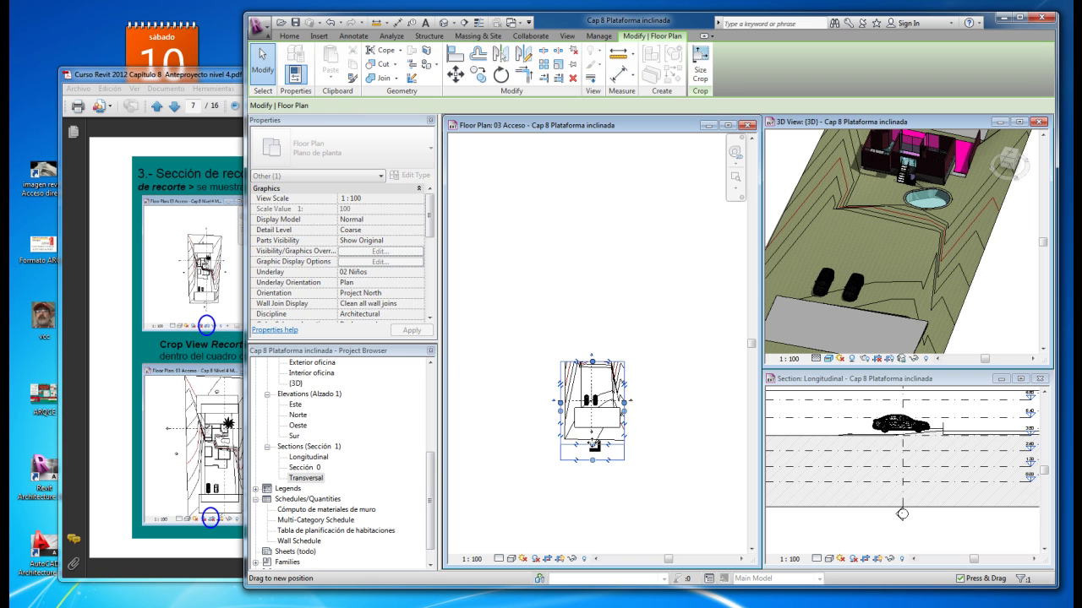
Recheck the trimmed crop region, deselect it, and switch to the tutorial PDF.
{"action": "scroll", "coordinate": [592, 434], "scroll_direction": "up", "scroll_amount": 5}
{"action": "left_click", "coordinate": [656, 166]}
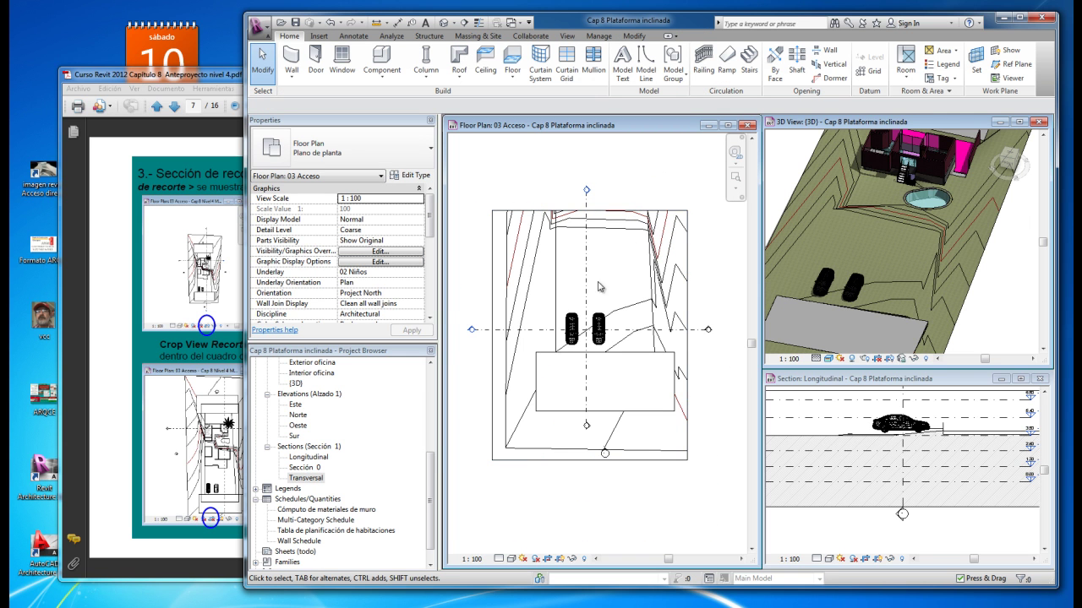
{"action": "scroll", "coordinate": [586, 448], "scroll_direction": "up", "scroll_amount": 1}
{"action": "scroll", "coordinate": [585, 448], "scroll_direction": "down", "scroll_amount": 1}
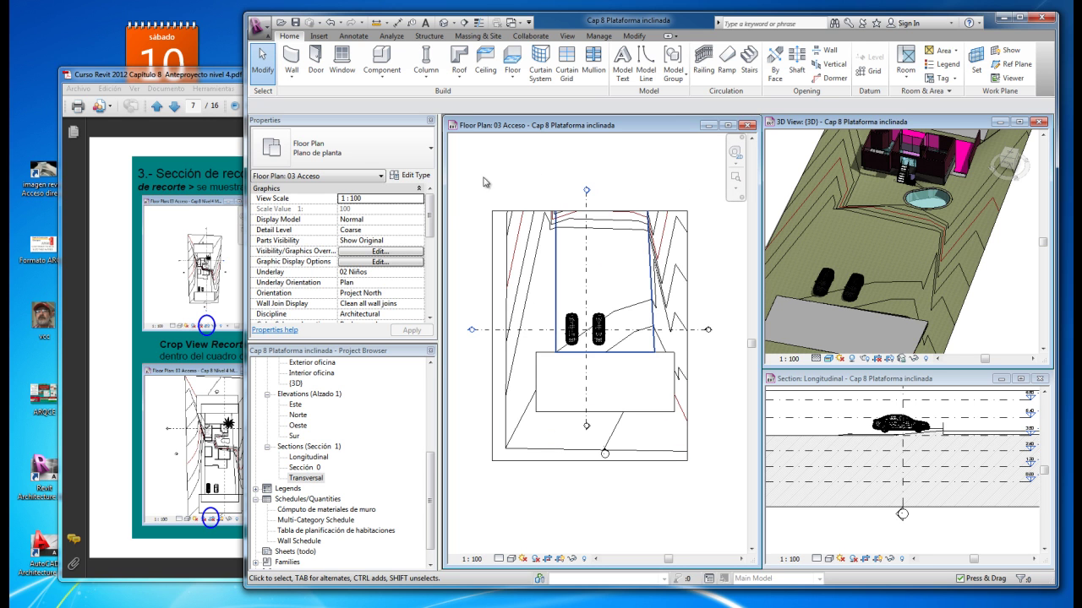
{"action": "left_click", "coordinate": [618, 461]}
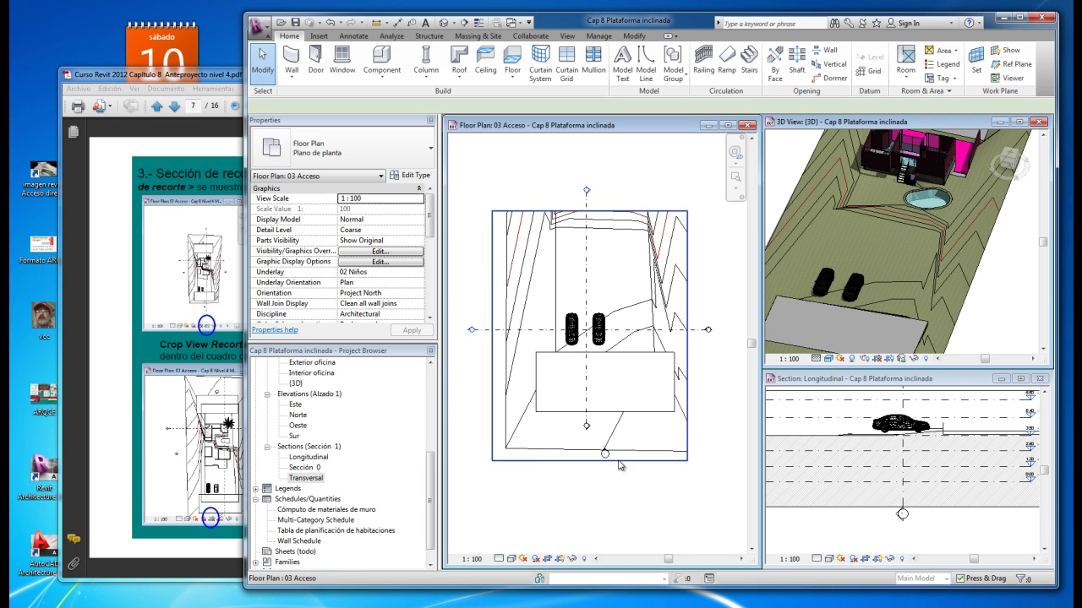
{"action": "left_click", "coordinate": [659, 490]}
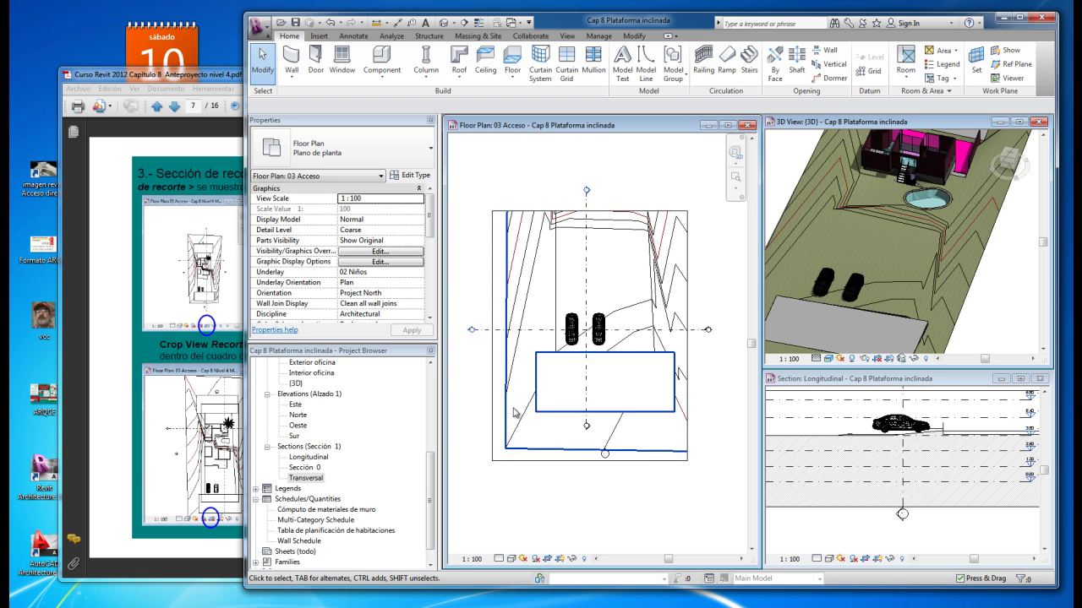
{"action": "key", "text": "alt+Tab"}
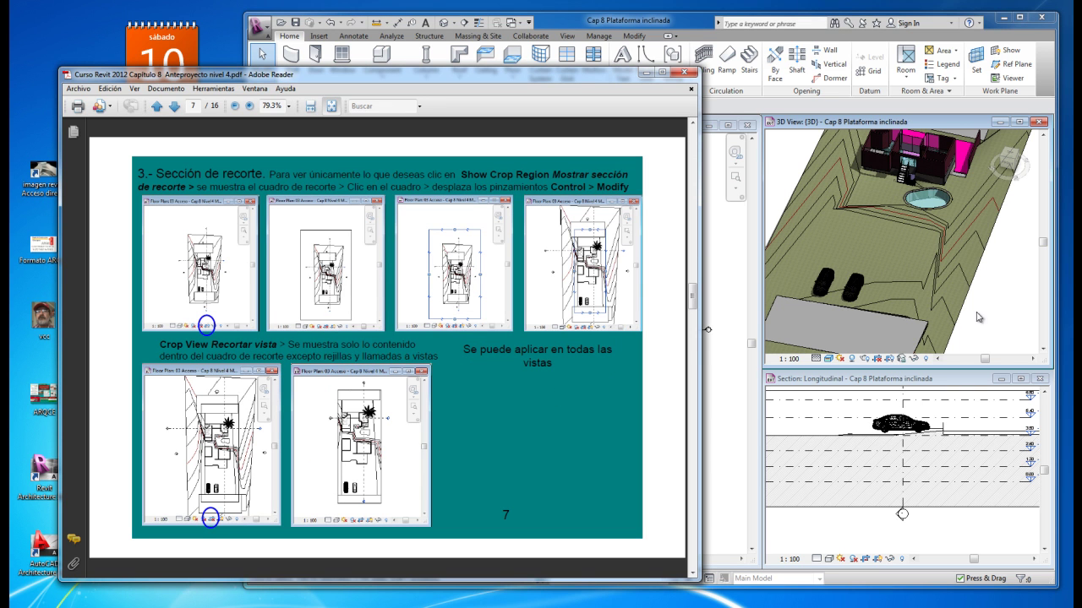
Return to Revit and zoom the Longitudinal section to find its crop region.
{"action": "left_click", "coordinate": [977, 409]}
{"action": "scroll", "coordinate": [969, 523], "scroll_direction": "down", "scroll_amount": 2}
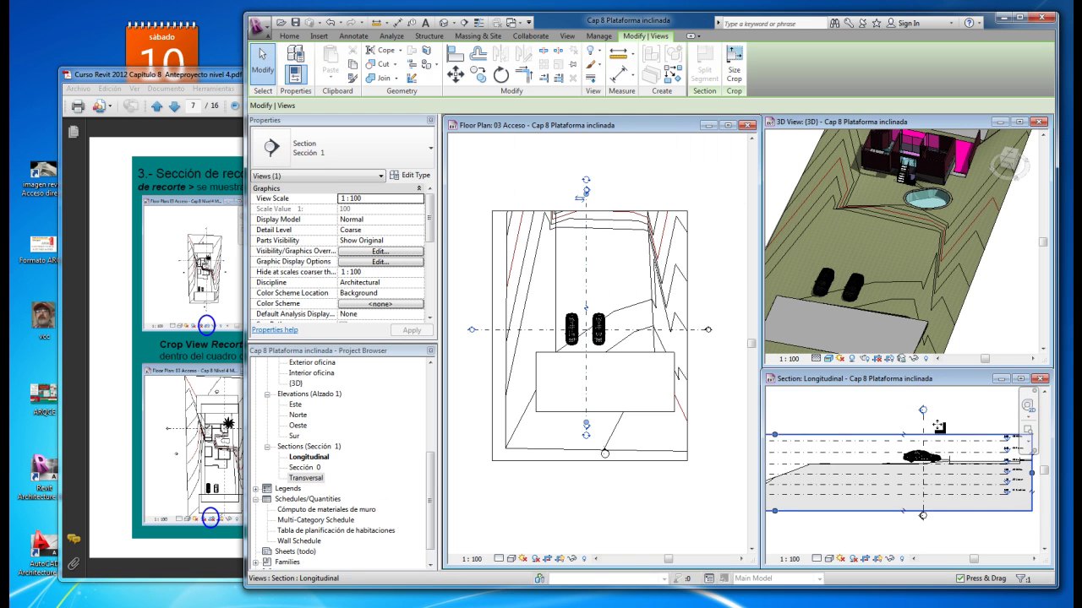
{"action": "scroll", "coordinate": [947, 440], "scroll_direction": "down", "scroll_amount": 2}
{"action": "scroll", "coordinate": [960, 429], "scroll_direction": "down", "scroll_amount": 2}
{"action": "scroll", "coordinate": [955, 429], "scroll_direction": "down", "scroll_amount": 2}
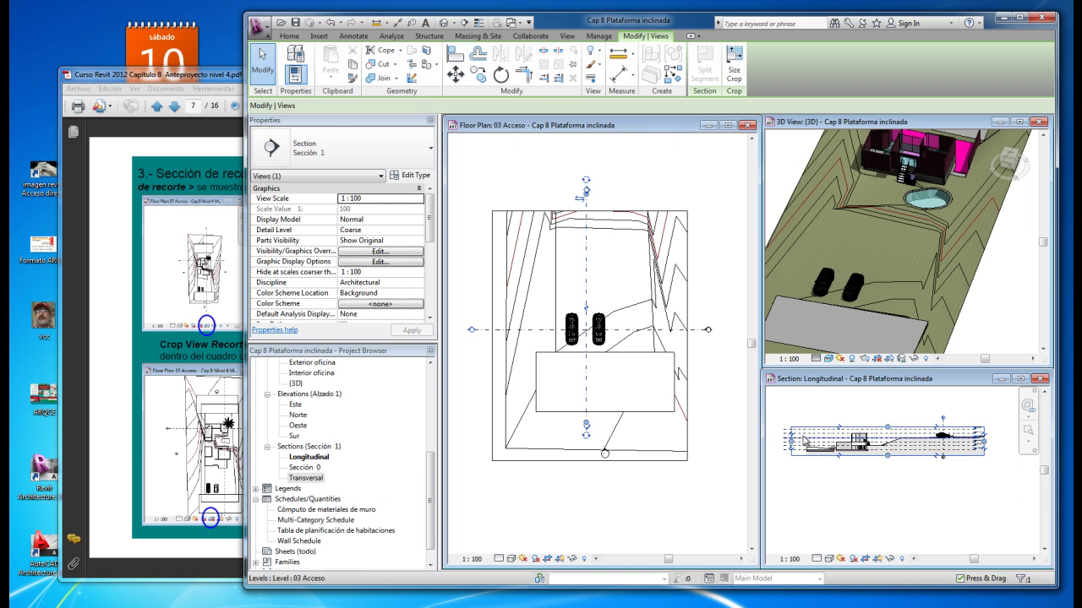
{"action": "left_click", "coordinate": [900, 478]}
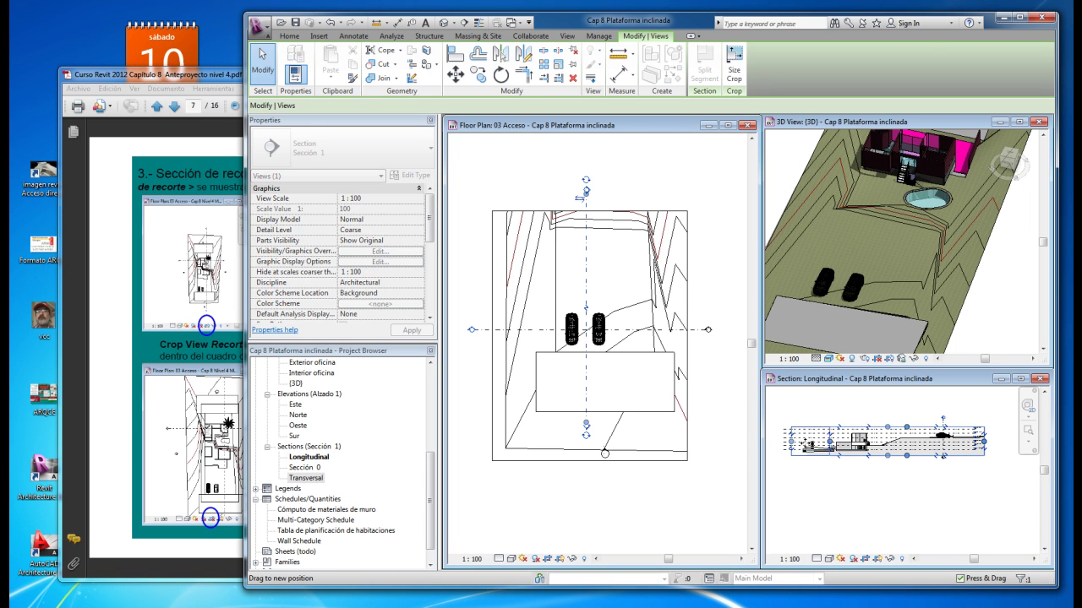
{"action": "scroll", "coordinate": [901, 475], "scroll_direction": "up", "scroll_amount": 1}
{"action": "scroll", "coordinate": [921, 465], "scroll_direction": "up", "scroll_amount": 2}
{"action": "scroll", "coordinate": [938, 456], "scroll_direction": "up", "scroll_amount": 2}
{"action": "scroll", "coordinate": [950, 450], "scroll_direction": "up", "scroll_amount": 1}
Drag the Longitudinal section crop region's right edge left, then deselect it.
{"action": "left_click", "coordinate": [949, 450]}
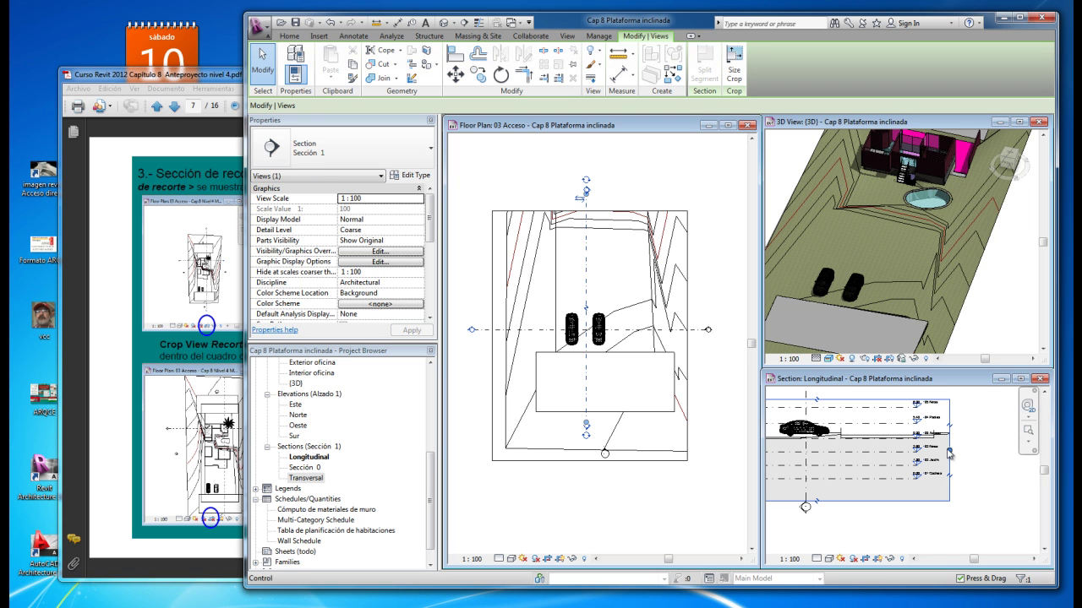
{"action": "left_click_drag", "start_coordinate": [950, 451], "coordinate": [846, 455]}
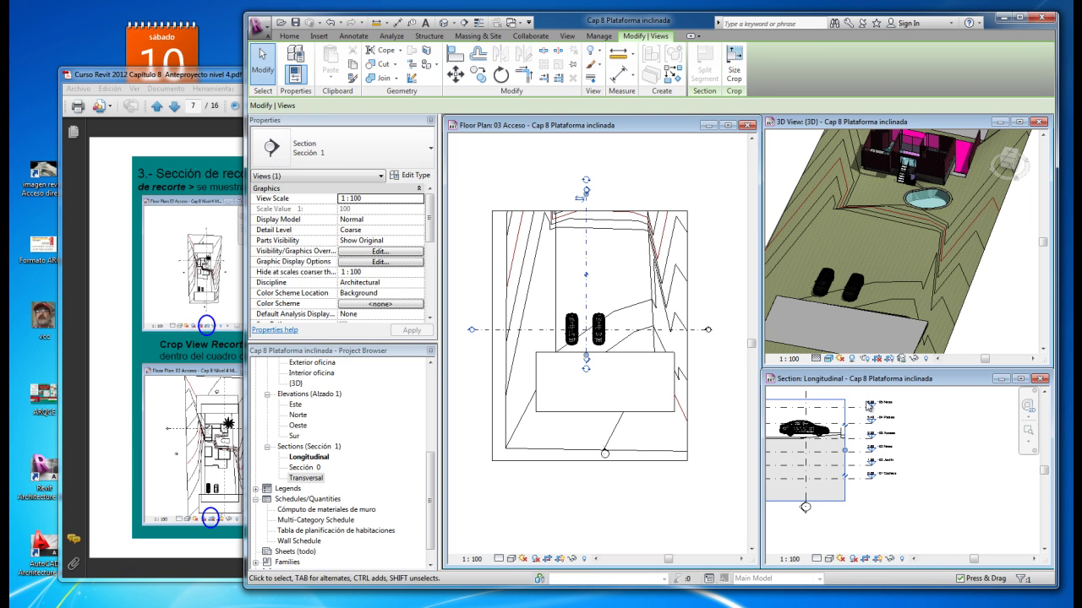
{"action": "left_click", "coordinate": [954, 449]}
{"action": "scroll", "coordinate": [954, 450], "scroll_direction": "down", "scroll_amount": 5}
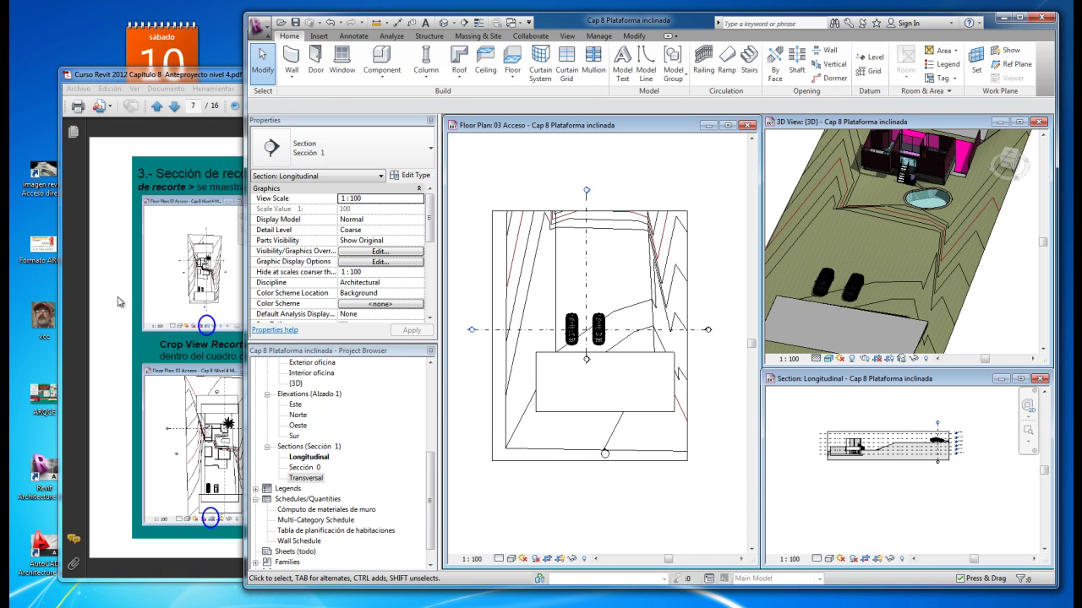
{"action": "left_click", "coordinate": [116, 303]}
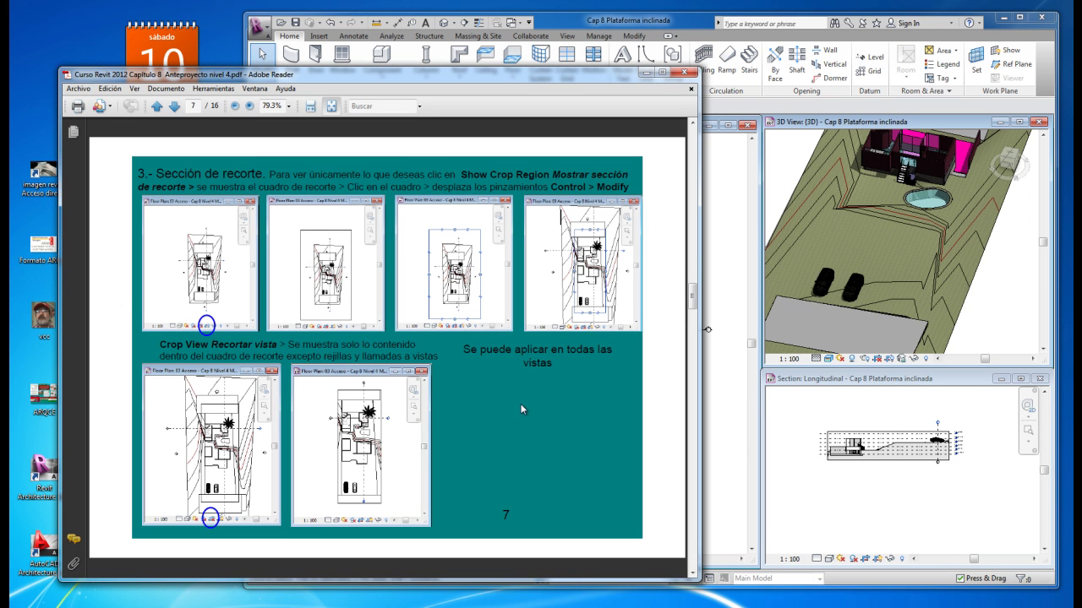
Scroll the course PDF to page 8 with the Croquis de Muros instructions.
{"action": "scroll", "coordinate": [521, 400], "scroll_direction": "down", "scroll_amount": 2}
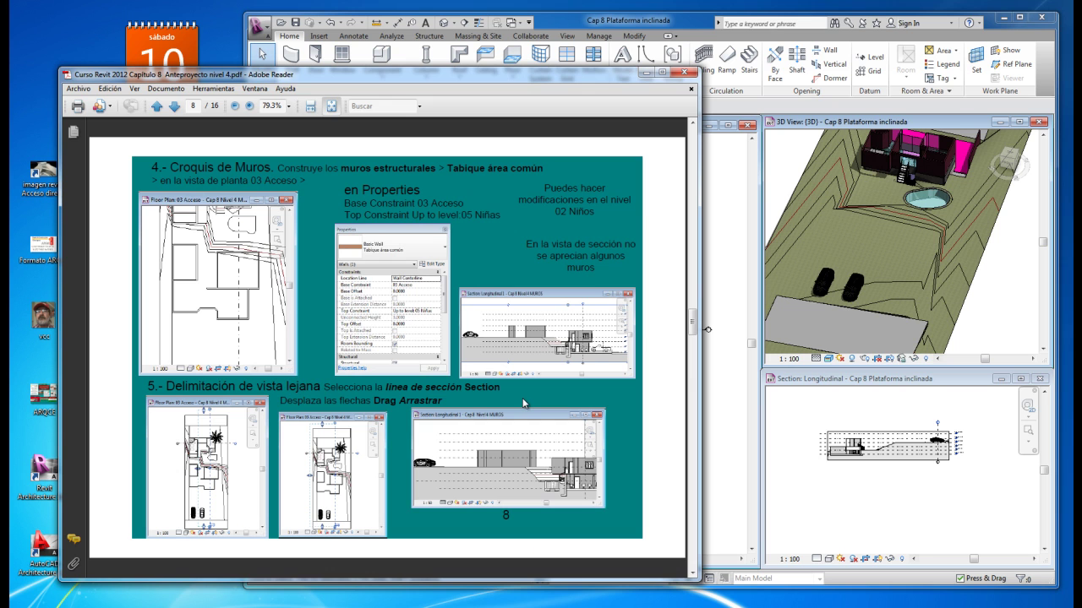